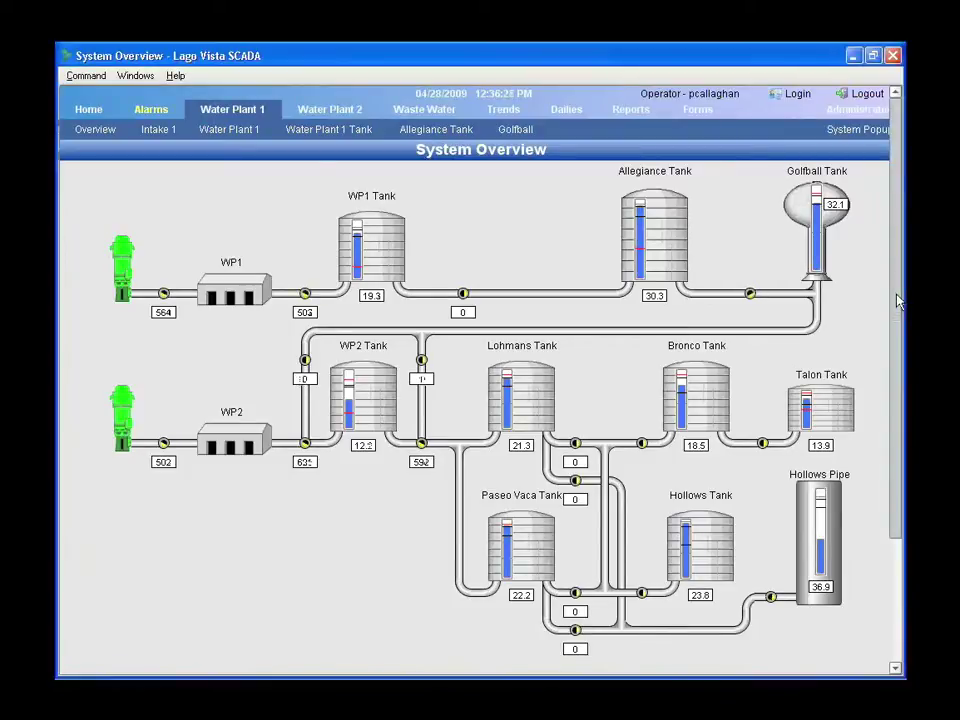
Open the Intake 1 screen from the system overview and inspect Raw Pump 1's control window, repositioning it higher before closing it
{"action": "mouse_move", "coordinate": [897, 301]}
{"action": "left_mouse_down"}
{"action": "mouse_move", "coordinate": [897, 314]}
{"action": "mouse_move", "coordinate": [897, 301]}
{"action": "left_mouse_up"}
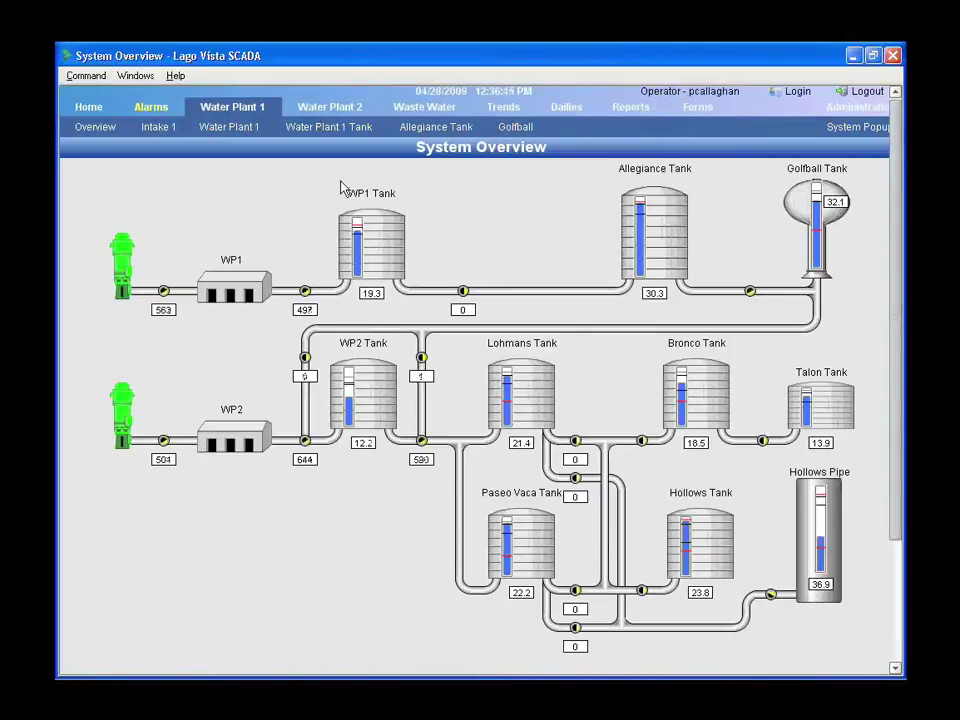
{"action": "left_click", "coordinate": [126, 276]}
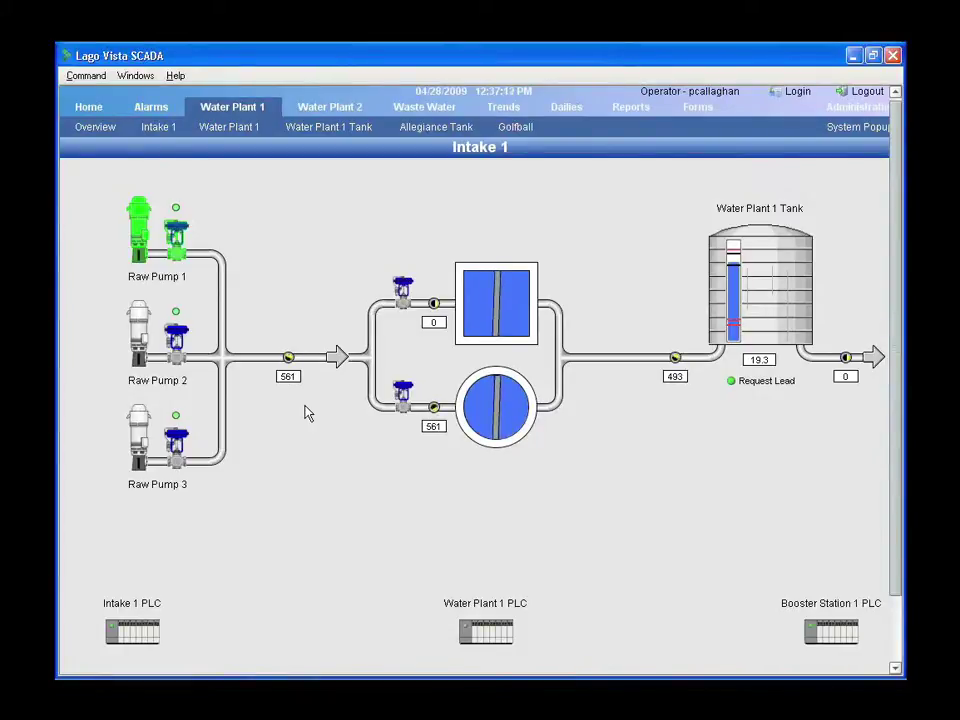
{"action": "left_click", "coordinate": [137, 245]}
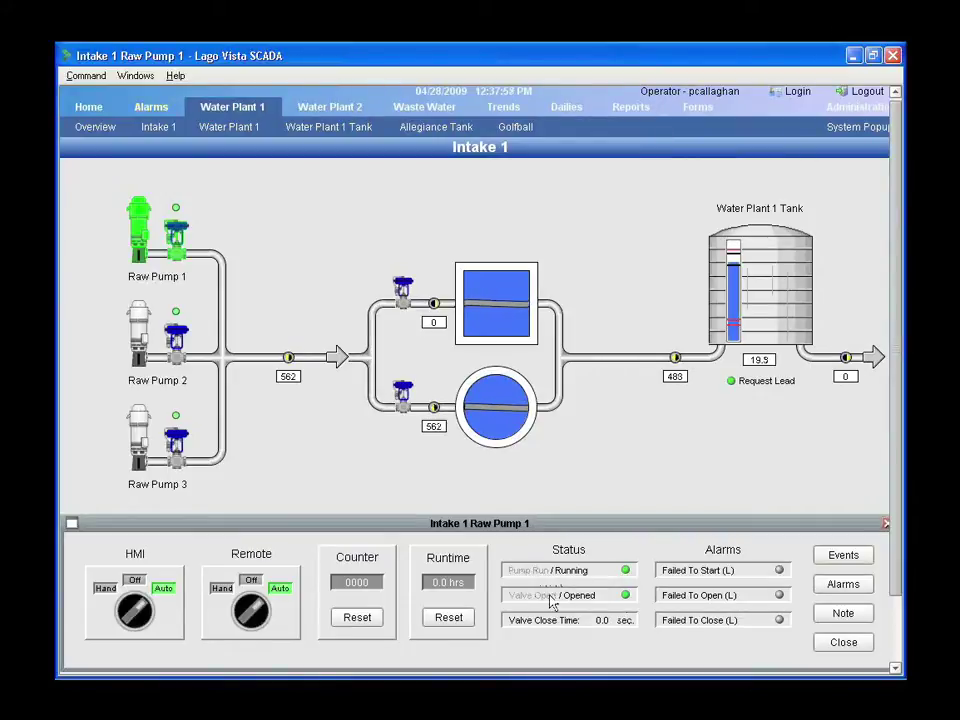
{"action": "left_click_drag", "start_coordinate": [551, 530], "coordinate": [553, 501]}
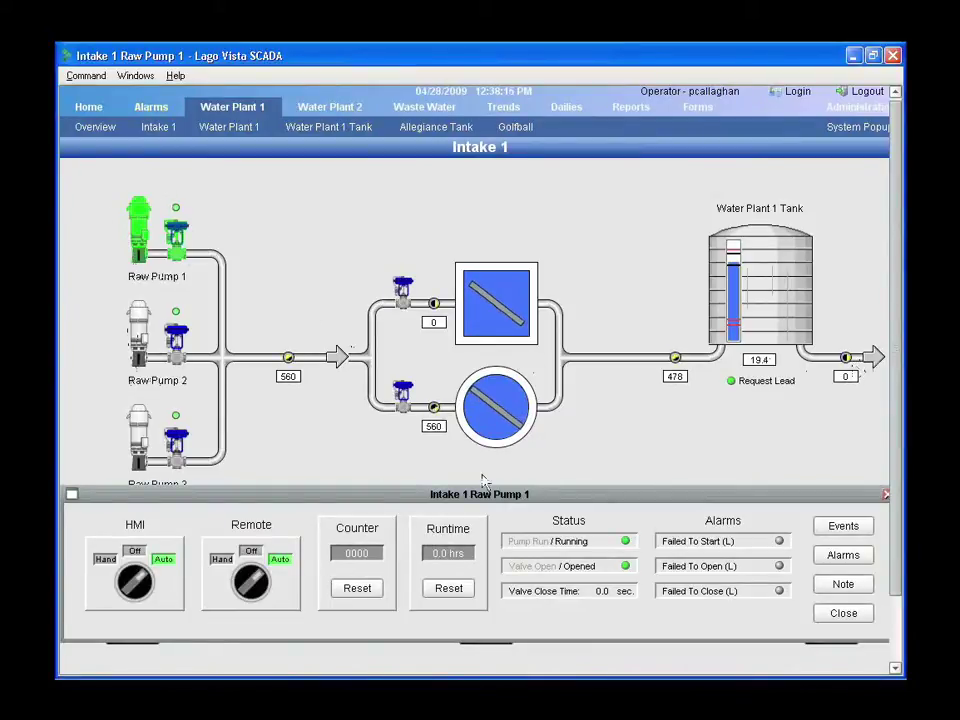
{"action": "left_click", "coordinate": [885, 494]}
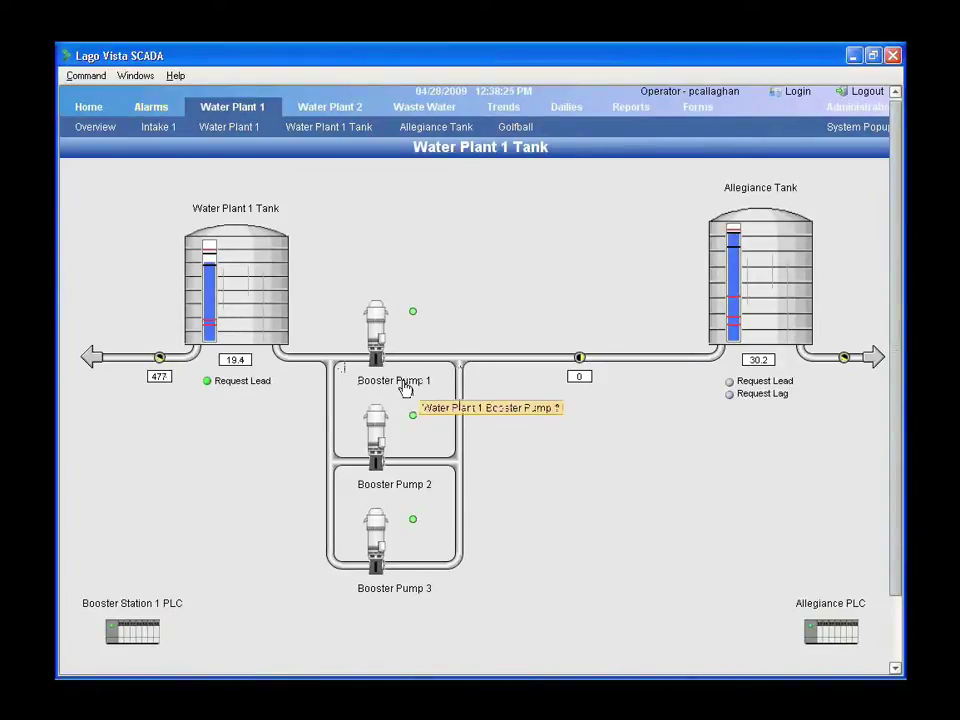
Inspect Booster Pump 1's control window on the Water Plant 1 Tank screen and close it
{"action": "left_click", "coordinate": [395, 345]}
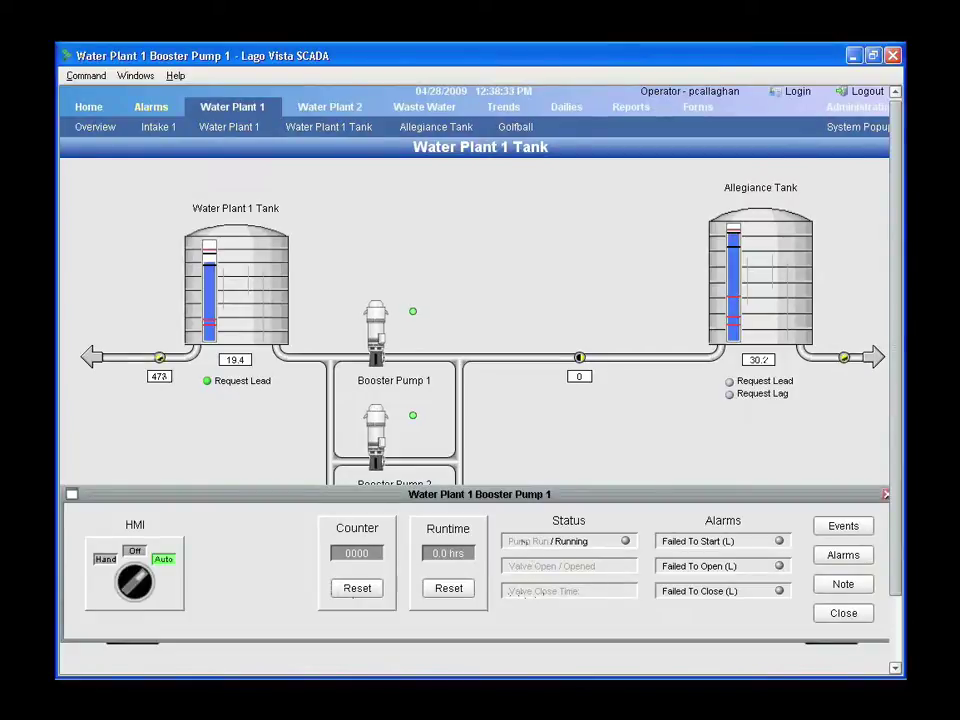
{"action": "left_click", "coordinate": [885, 495]}
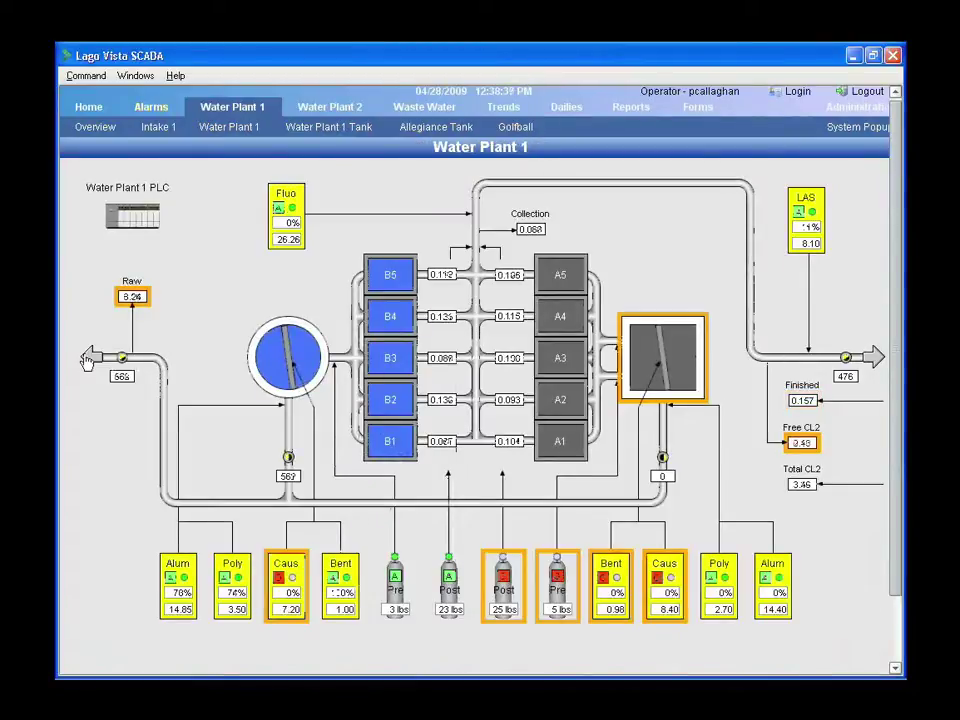
Return to the Intake 1 screen and review Raw Pump 1's event history and alarm history
{"action": "left_click", "coordinate": [158, 127]}
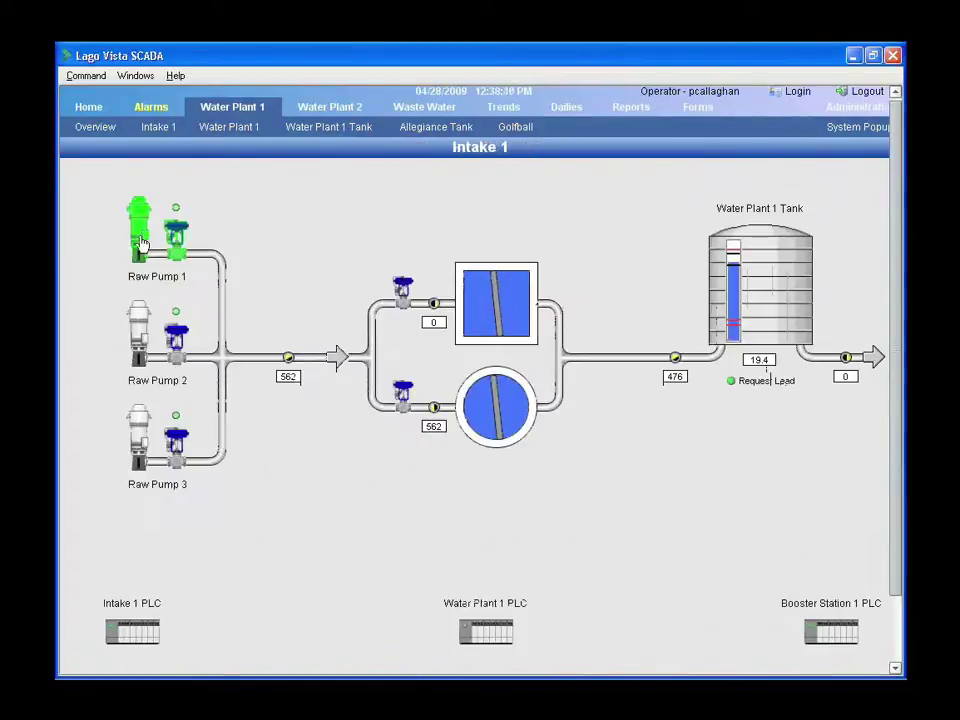
{"action": "left_click", "coordinate": [139, 240]}
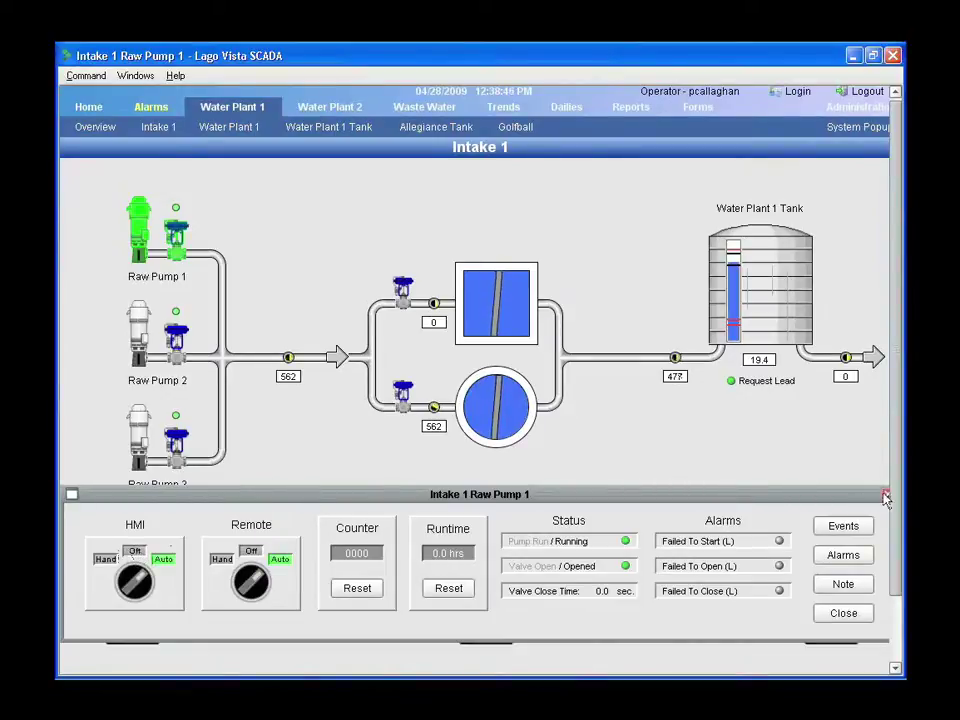
{"action": "left_click", "coordinate": [841, 530]}
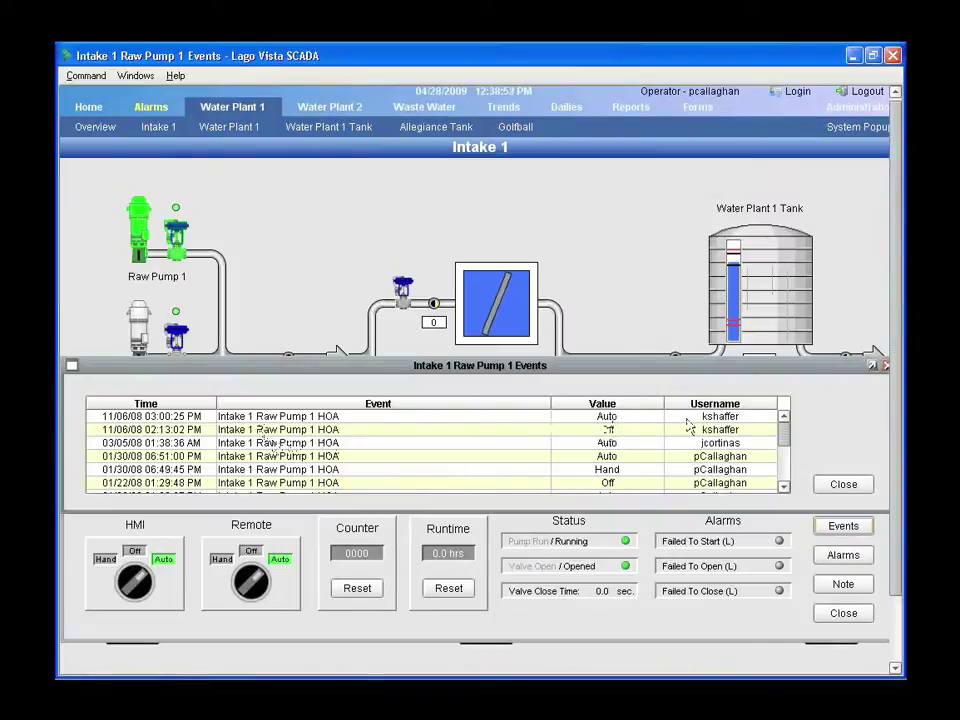
{"action": "left_click", "coordinate": [884, 365]}
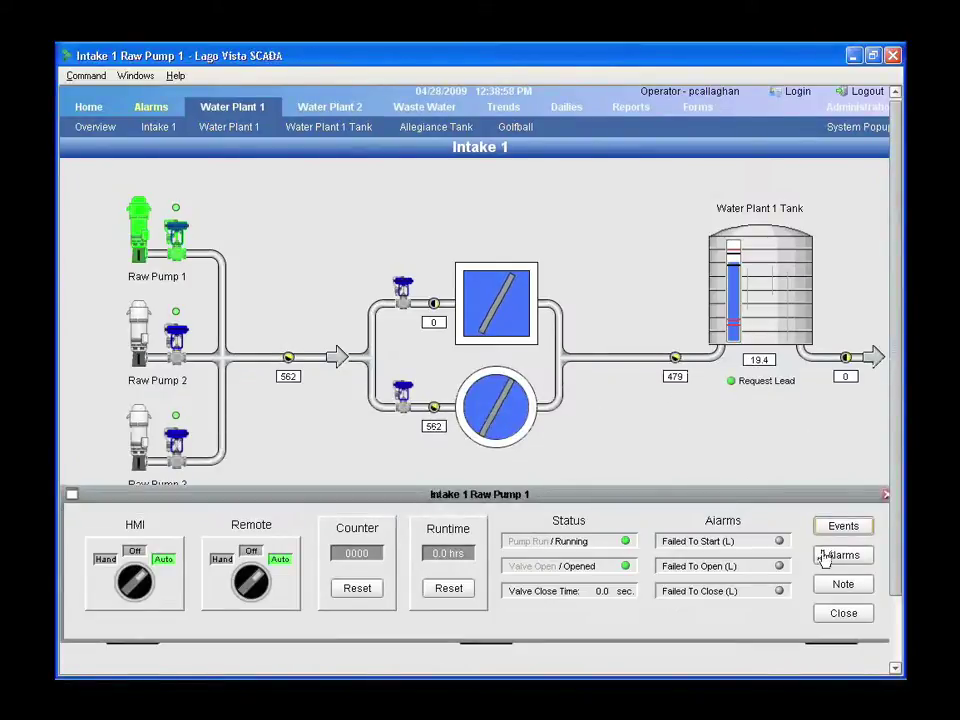
{"action": "left_click", "coordinate": [824, 556]}
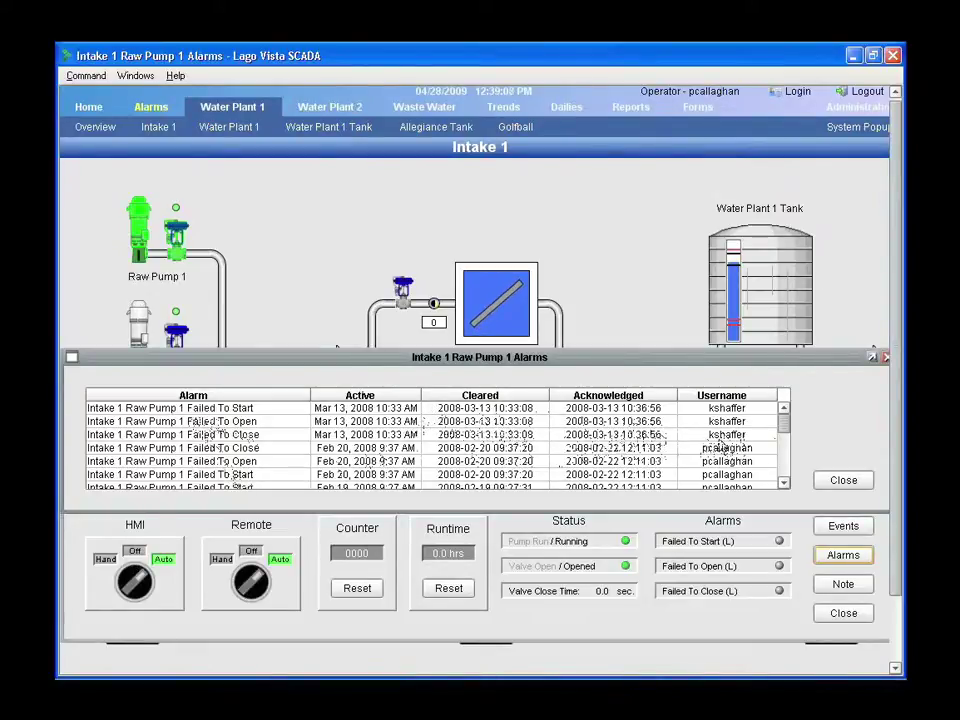
{"action": "left_click", "coordinate": [884, 357]}
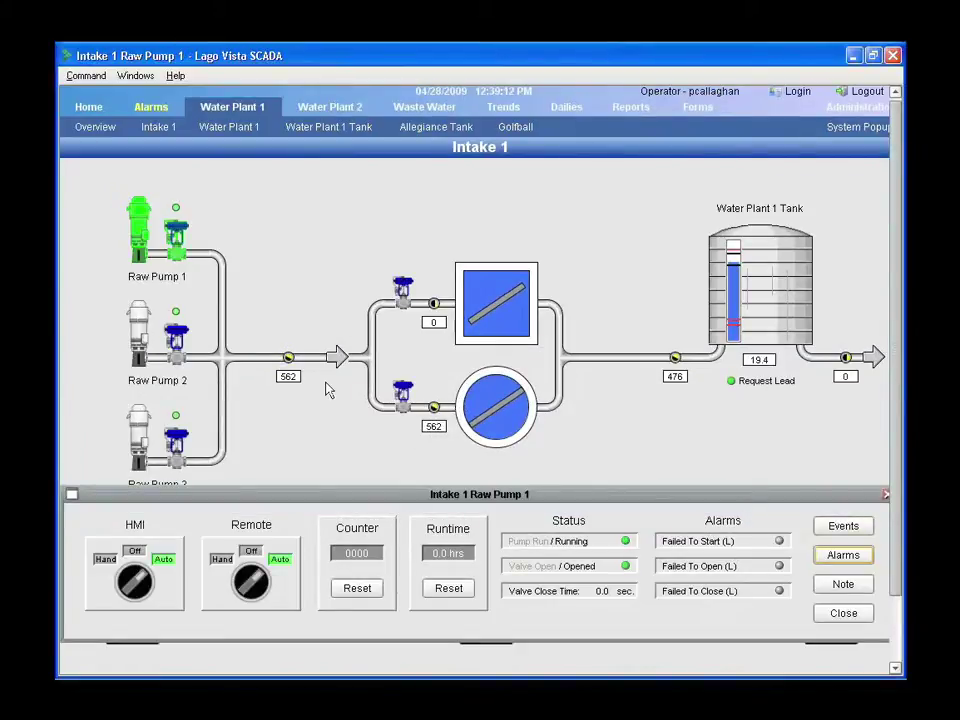
Add the note "My Note" to Intake 1 Raw Pump 1 and close the pump's control window
{"action": "left_click", "coordinate": [843, 584]}
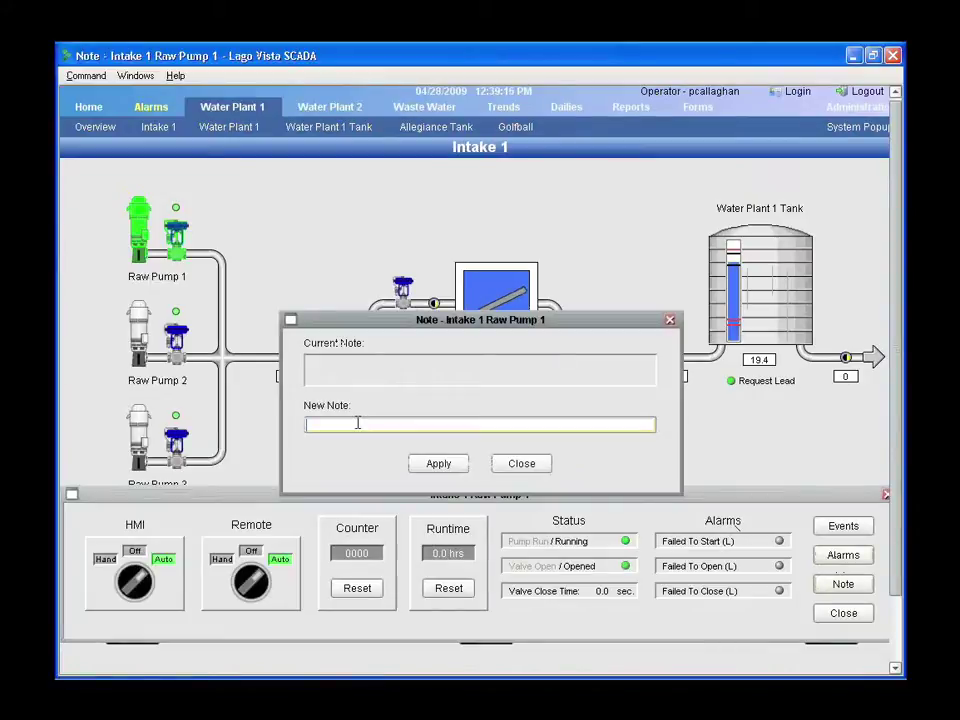
{"action": "type", "text": "My Note"}
{"action": "left_click", "coordinate": [450, 465]}
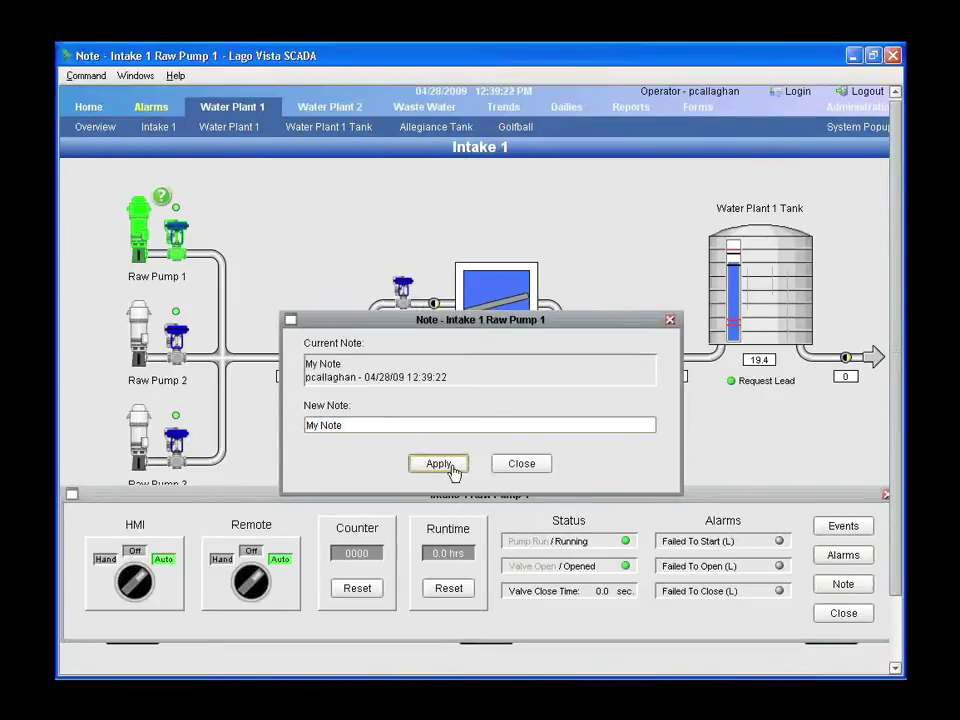
{"action": "left_click", "coordinate": [516, 464]}
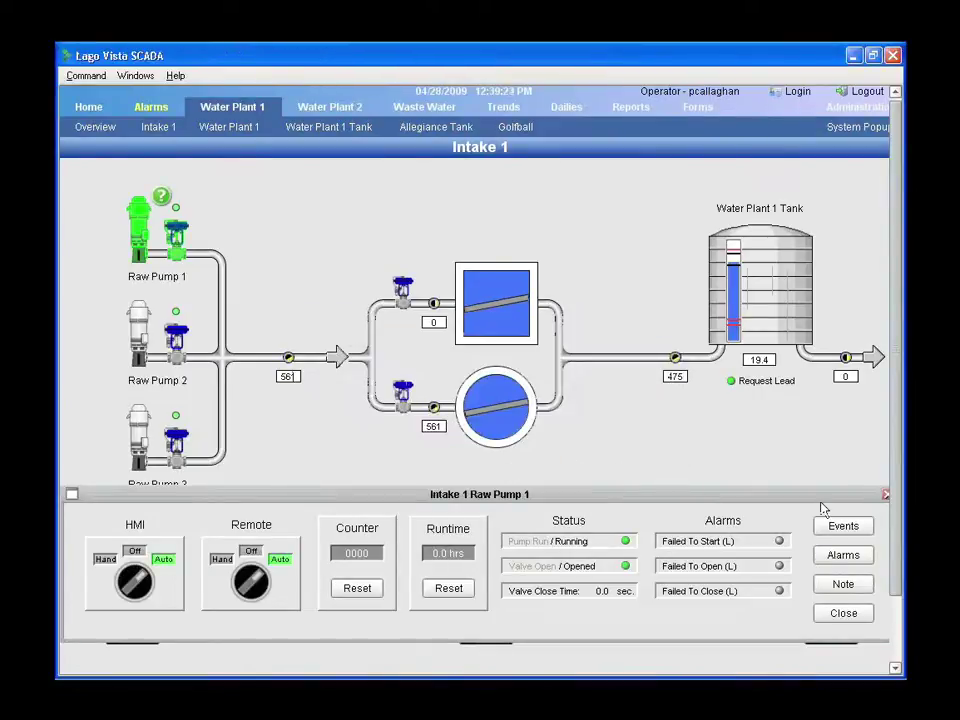
{"action": "left_click", "coordinate": [885, 495]}
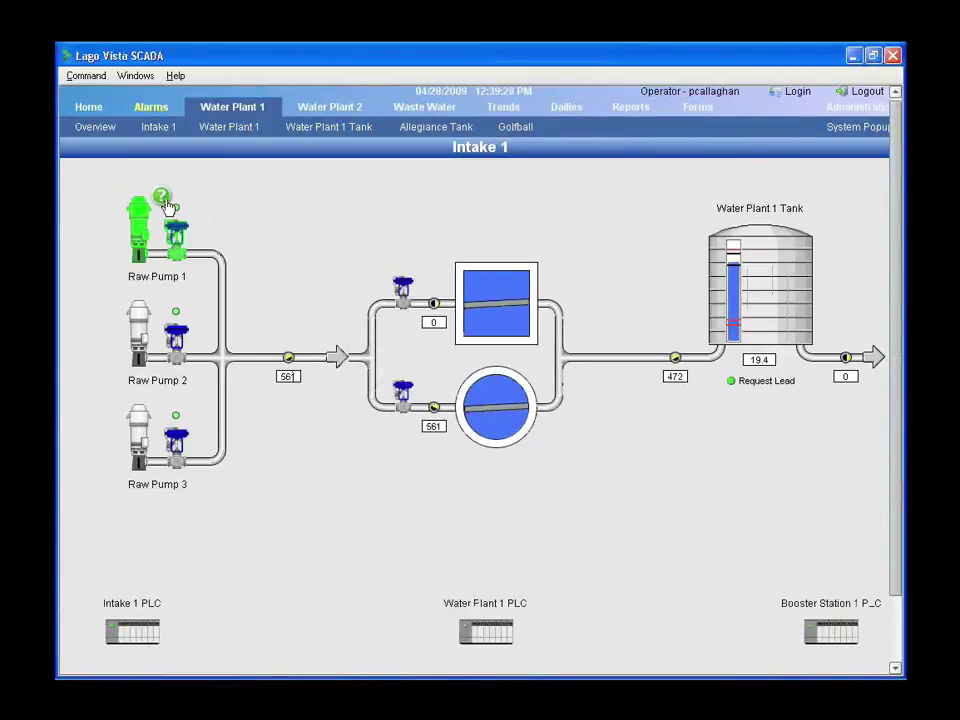
Read the note attached to Raw Pump 1 and clear it by applying a blank note
{"action": "mouse_move", "coordinate": [167, 205]}
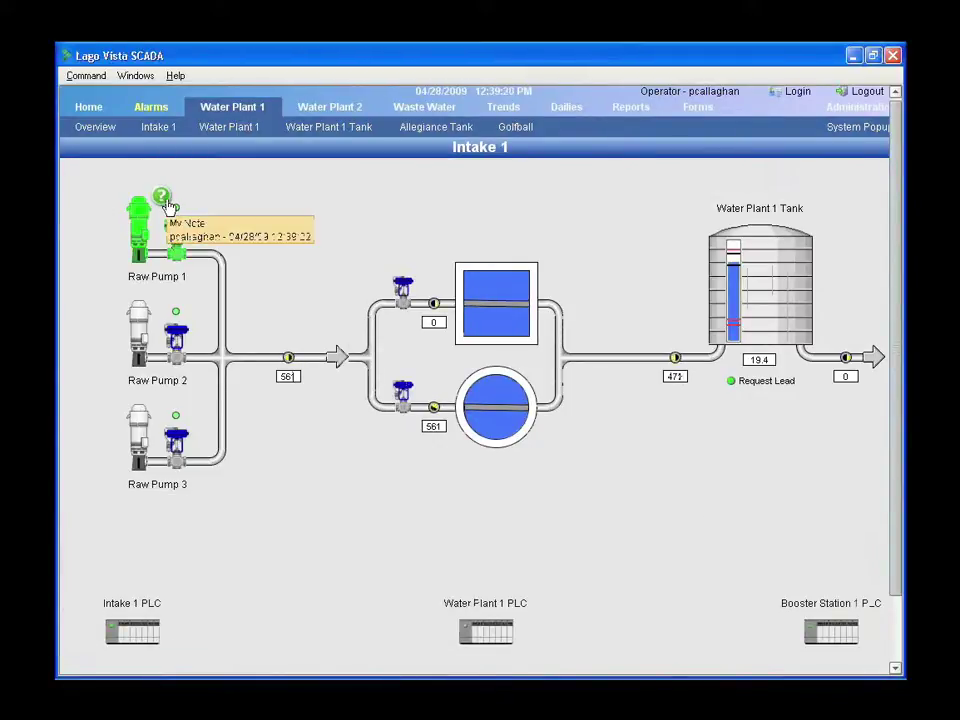
{"action": "left_click", "coordinate": [163, 200]}
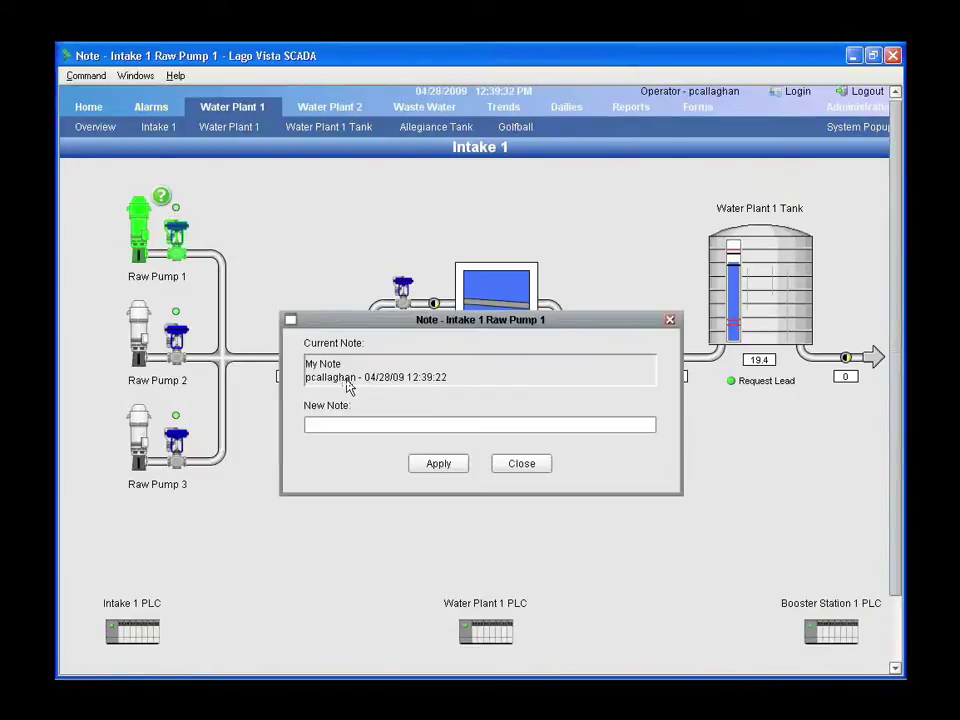
{"action": "left_click", "coordinate": [419, 470]}
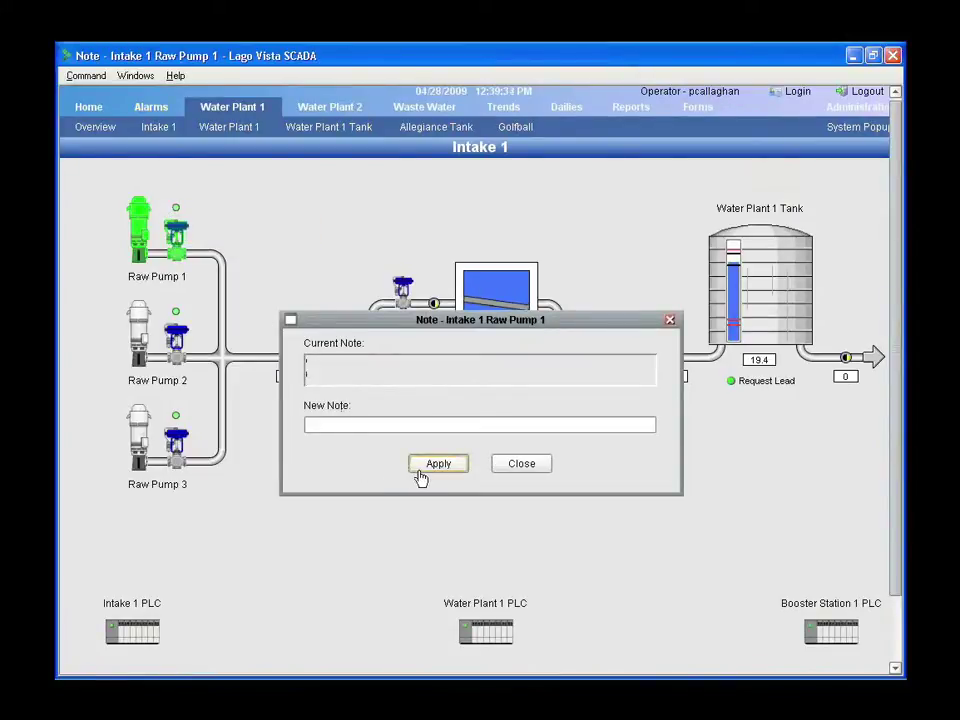
{"action": "left_click", "coordinate": [500, 468]}
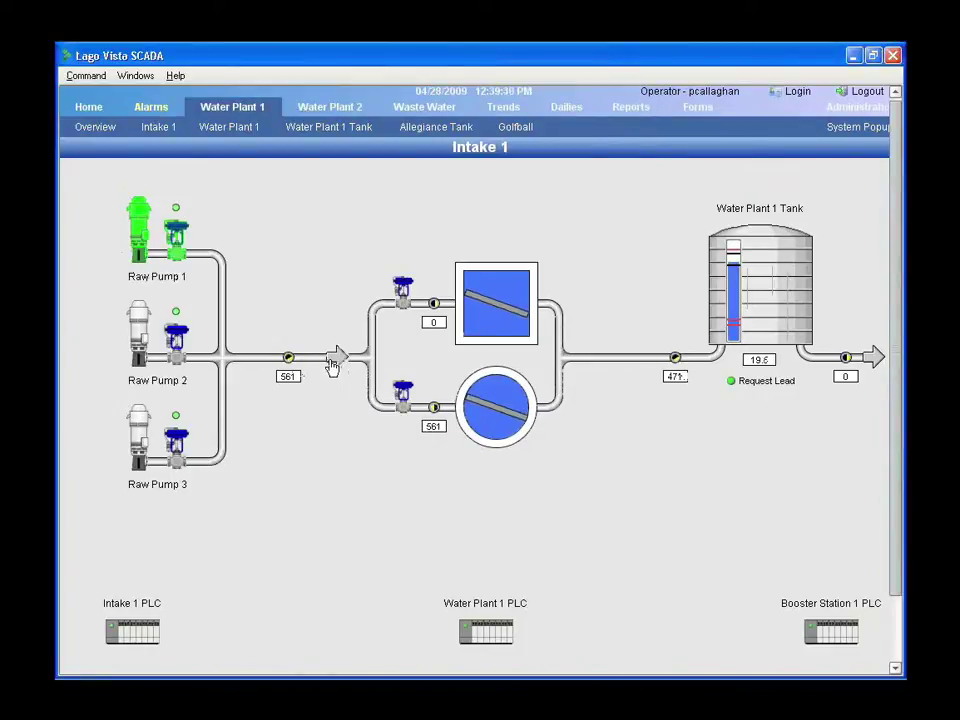
Open the Water Plant 1 process screen and examine Filter B2's turbidity trend, setpoints and alarms
{"action": "left_click", "coordinate": [333, 362]}
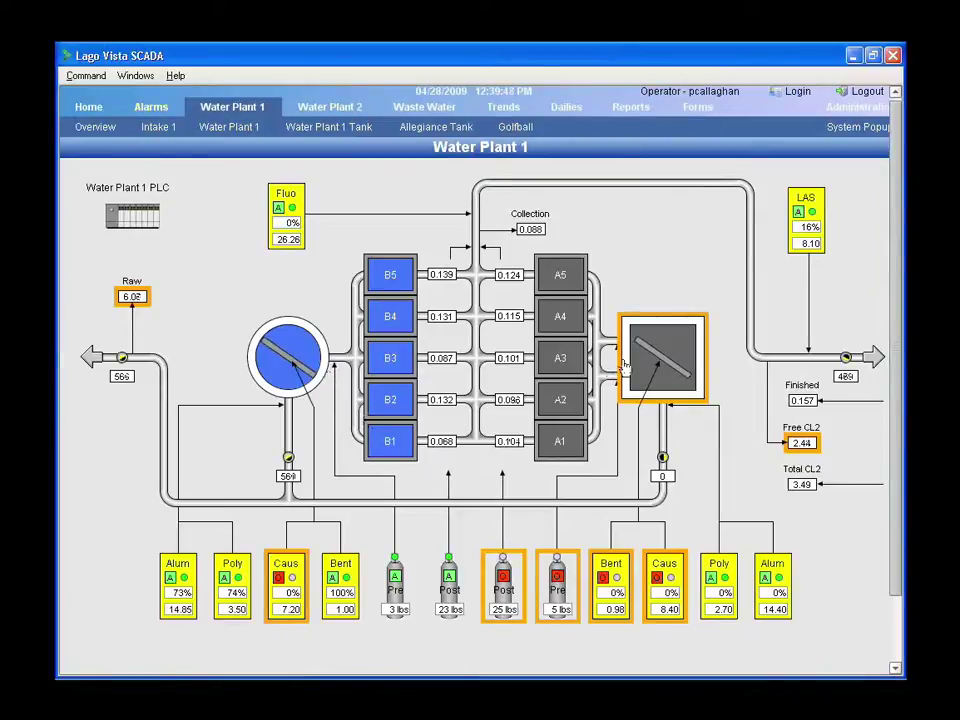
{"action": "left_click", "coordinate": [866, 91]}
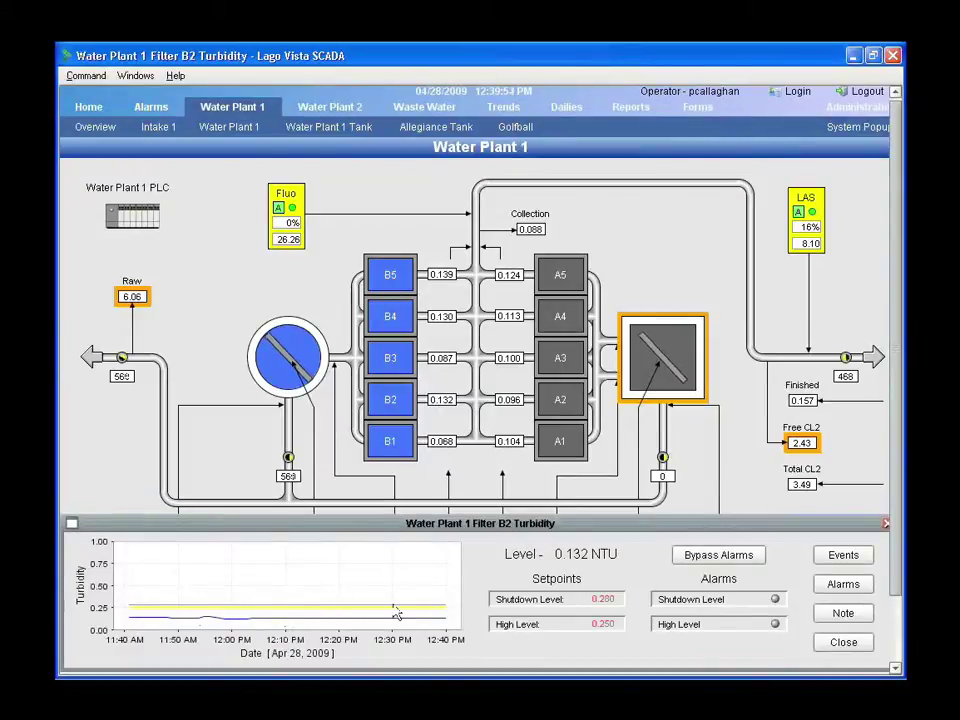
{"action": "mouse_move", "coordinate": [396, 612]}
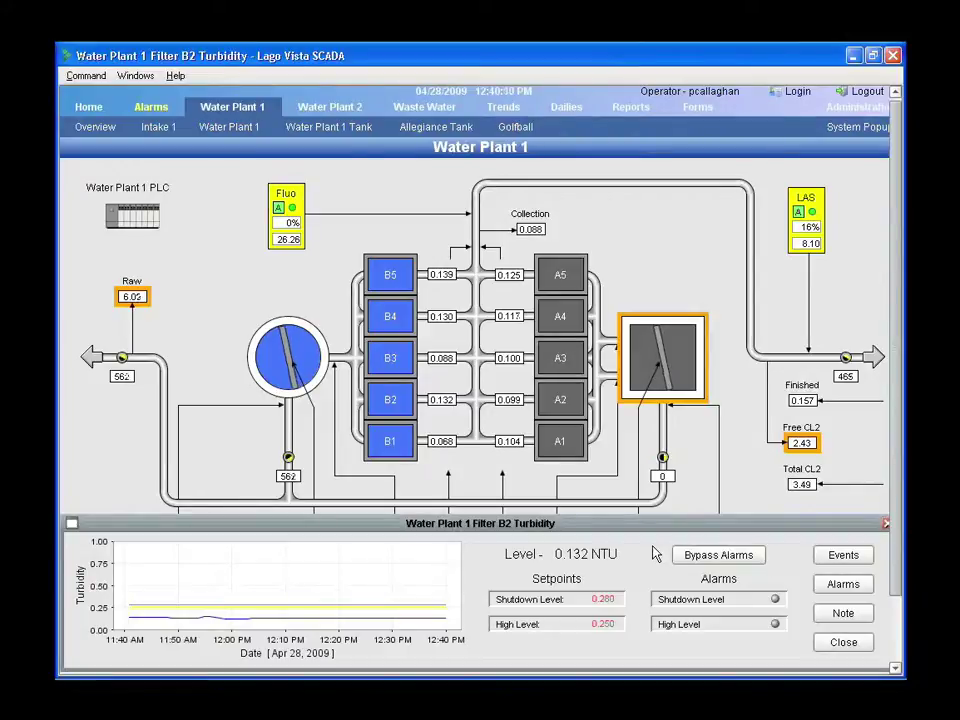
{"action": "left_click", "coordinate": [885, 524]}
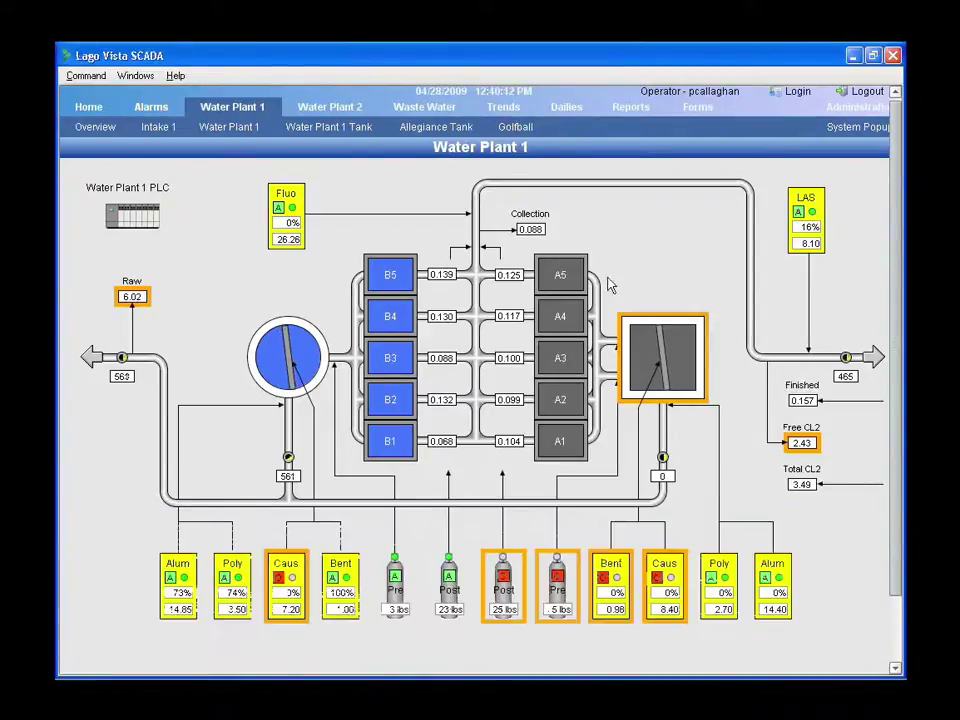
Return to the system overview and open the Water Plant 1 Dailies to view the meter readings and totals
{"action": "left_click", "coordinate": [91, 135]}
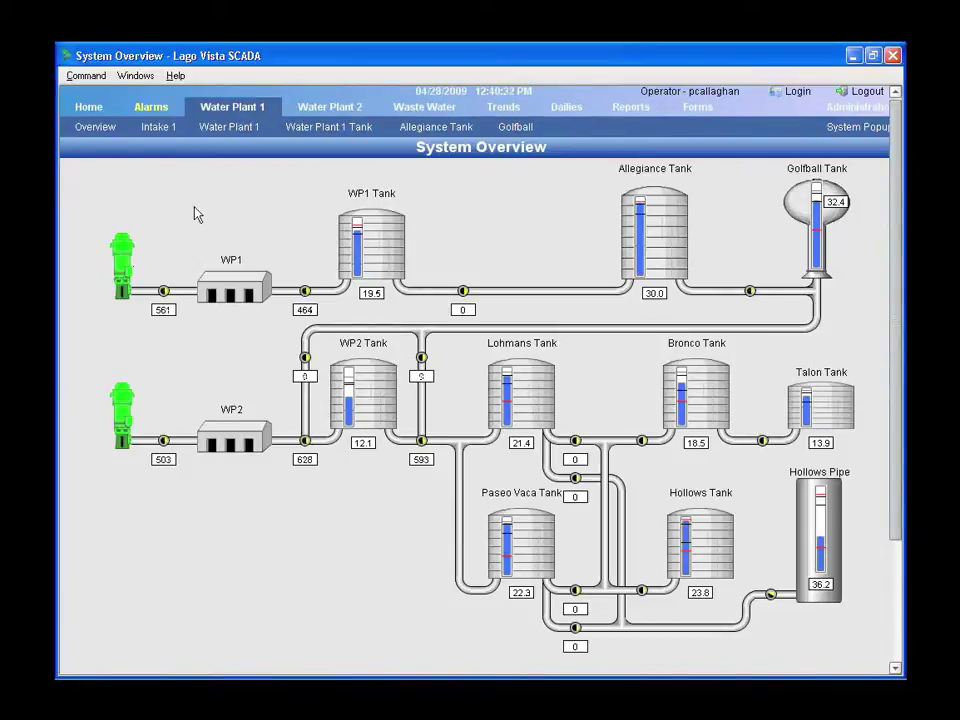
{"action": "left_click", "coordinate": [574, 110]}
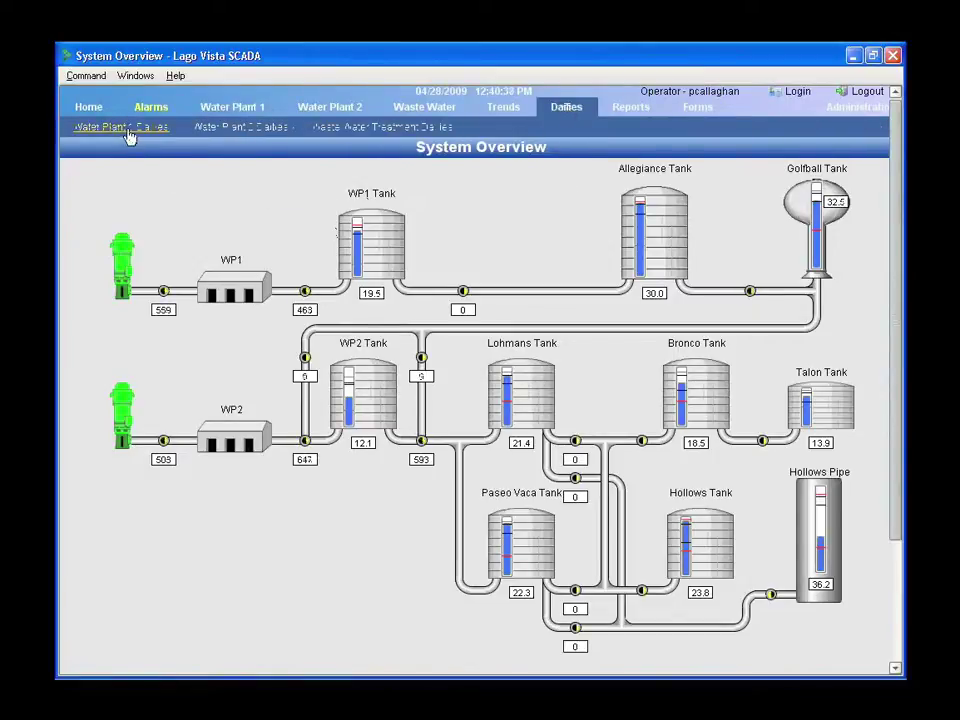
{"action": "left_click", "coordinate": [124, 130]}
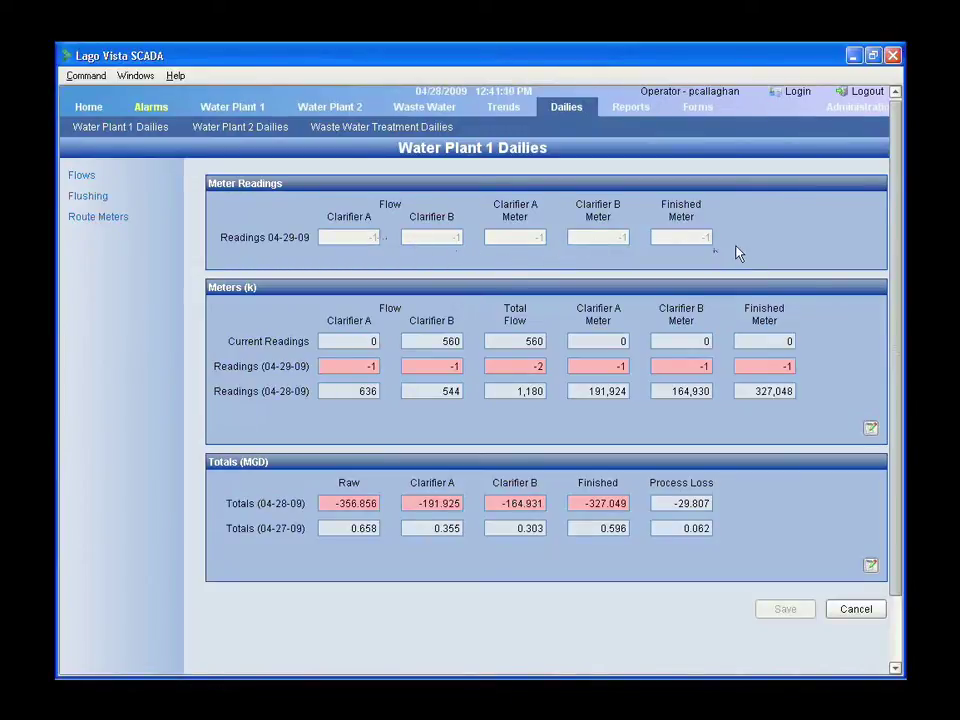
Open the Water Plant 1 Reports and display the monthly flow report
{"action": "left_click", "coordinate": [633, 110]}
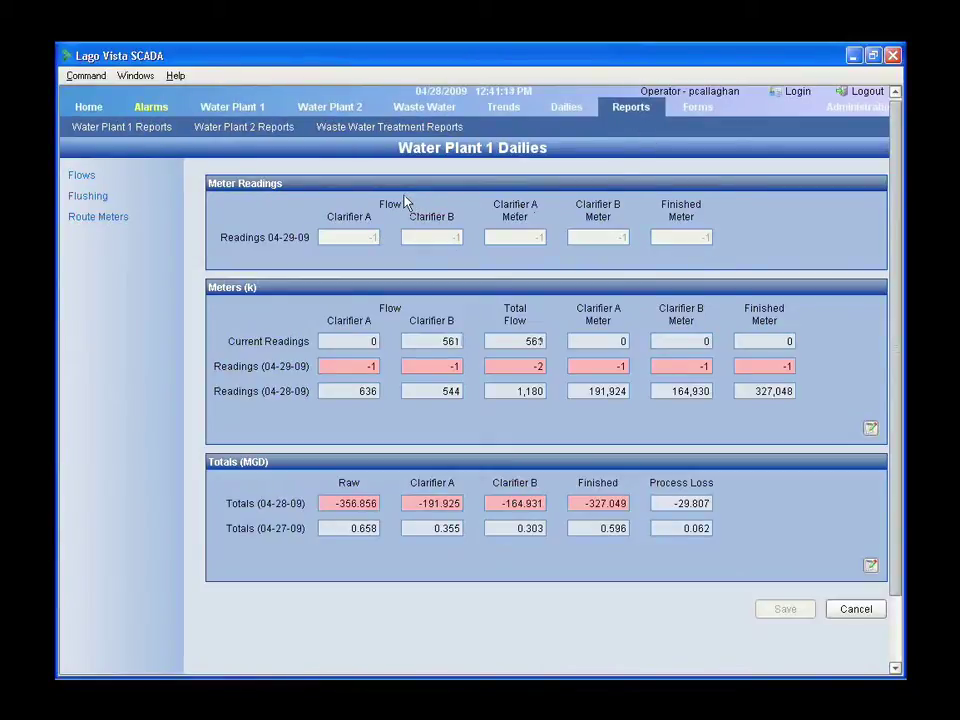
{"action": "left_click", "coordinate": [160, 130]}
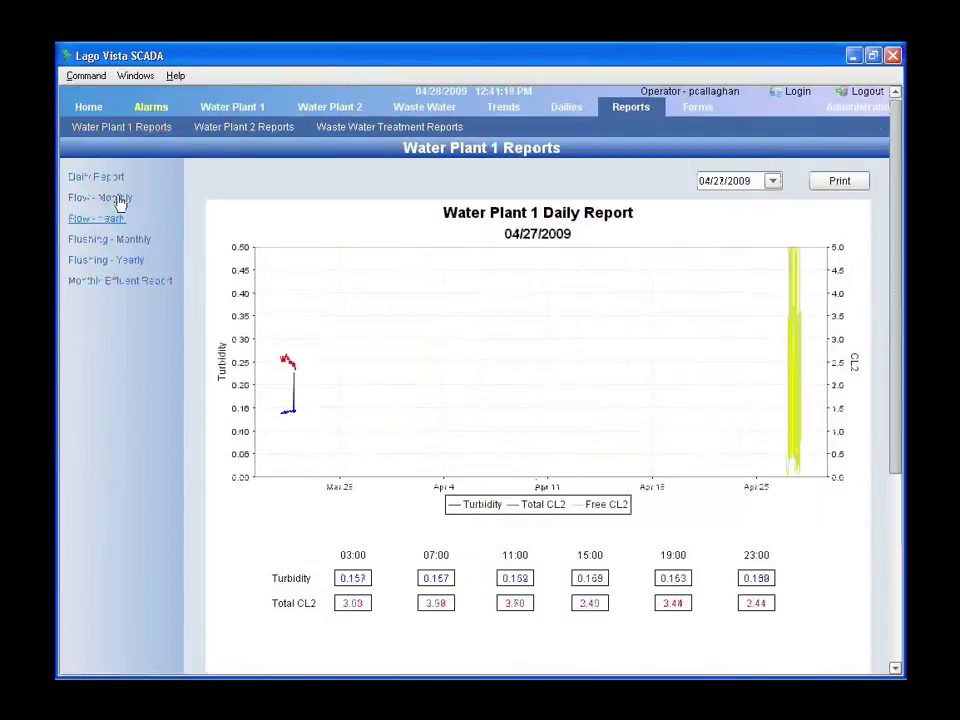
{"action": "left_click", "coordinate": [122, 199]}
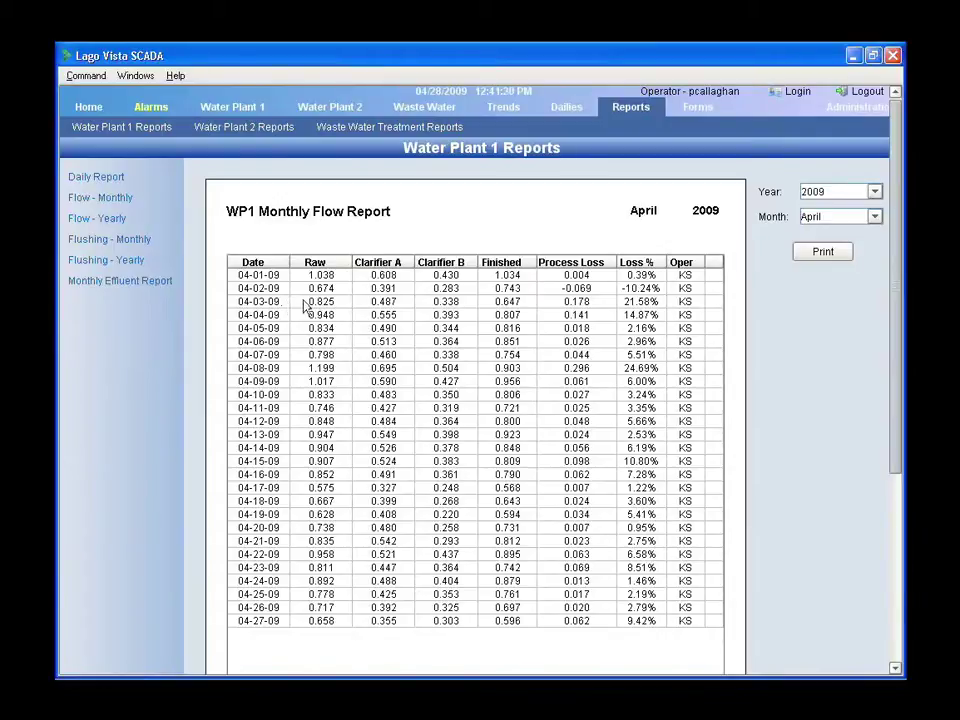
Show the monthly flow report for February 2009 and switch to the yearly flow report
{"action": "left_click", "coordinate": [874, 218]}
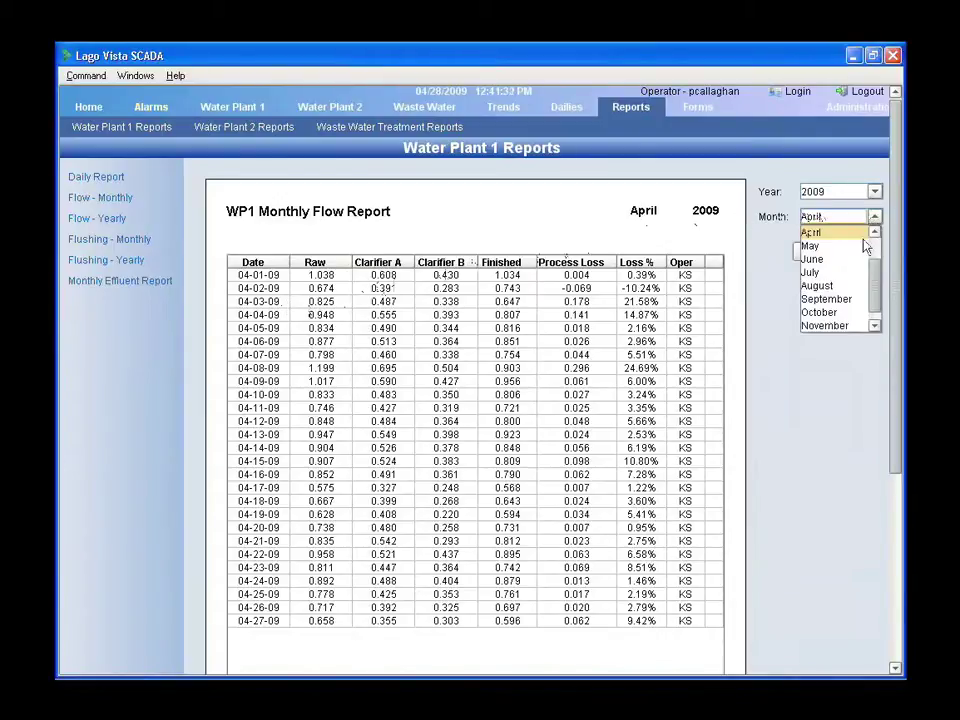
{"action": "scroll", "coordinate": [860, 270], "scroll_direction": "up", "scroll_amount": 2}
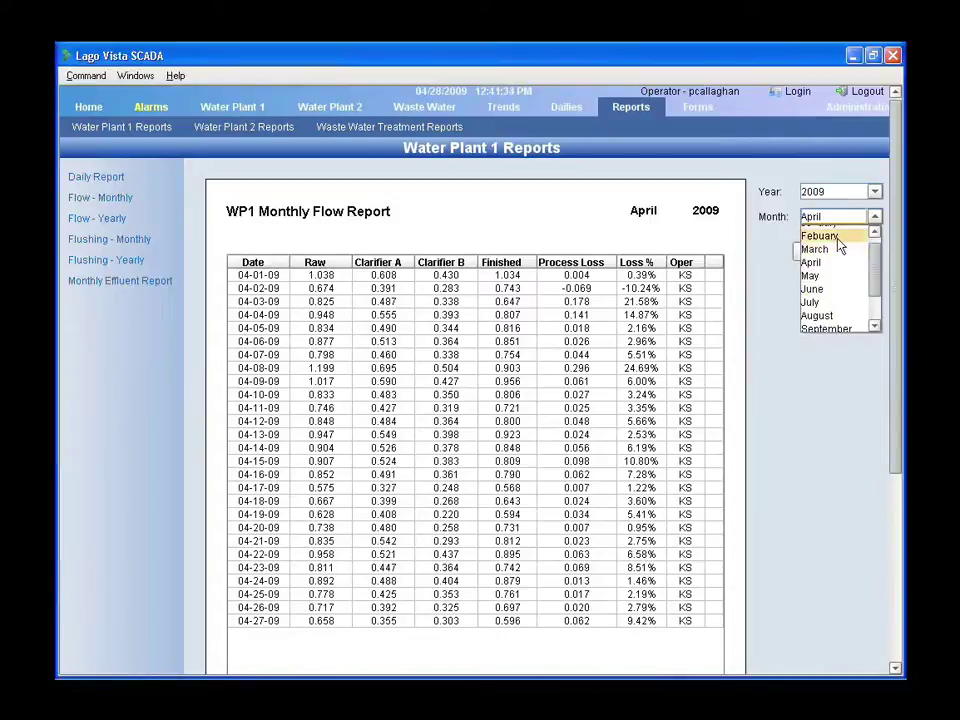
{"action": "left_click", "coordinate": [840, 238]}
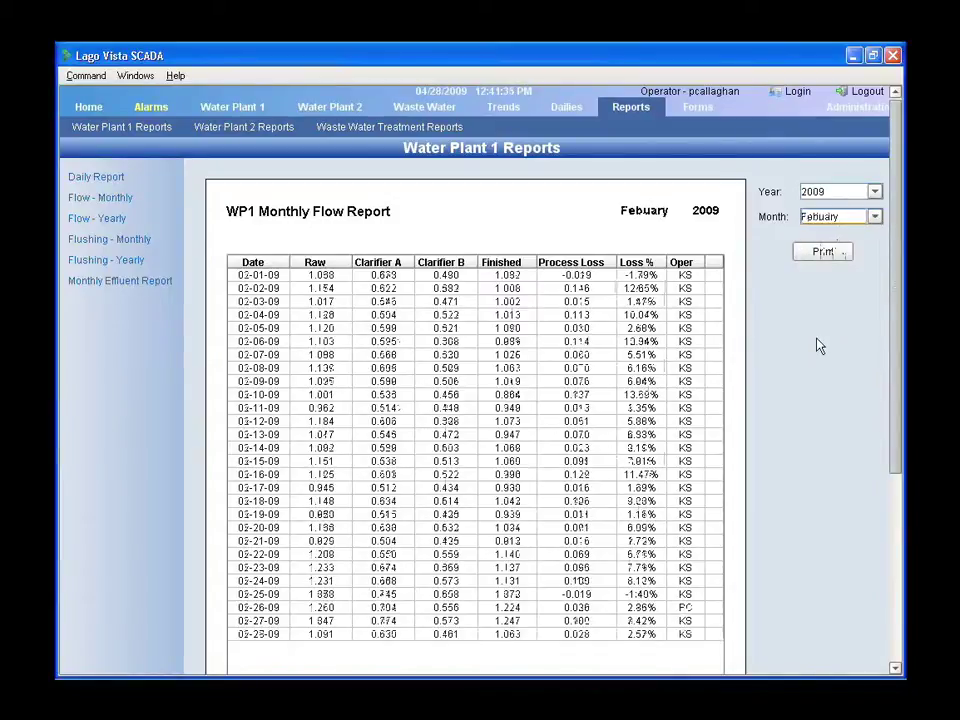
{"action": "left_click", "coordinate": [119, 222]}
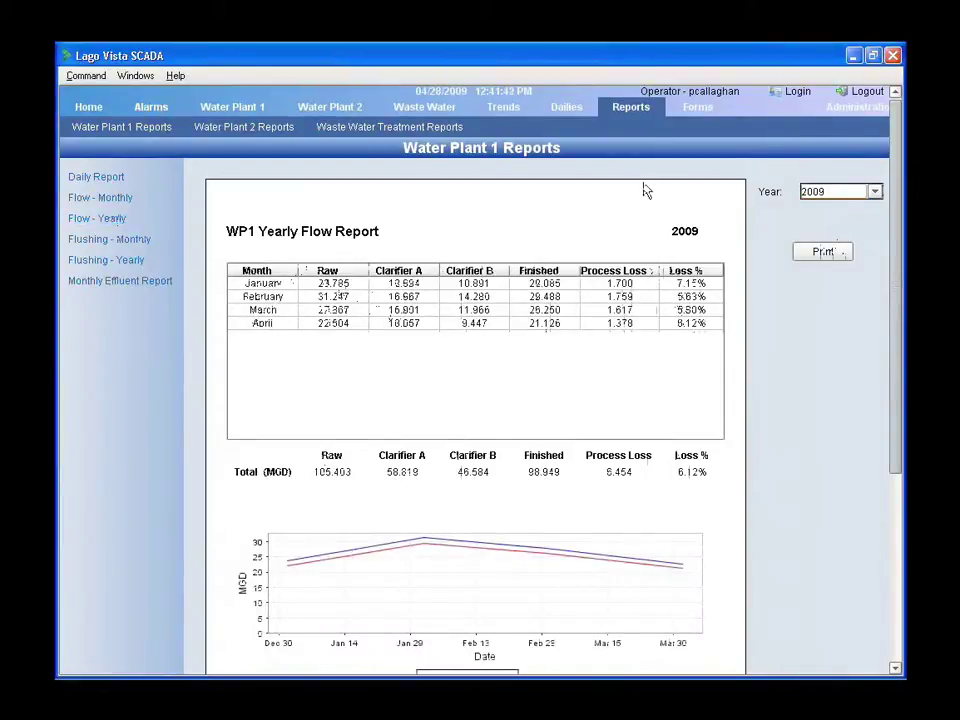
Open the Water Plant 1 Forms to view the WP1 Fluoride form, and show the Administration options
{"action": "left_click", "coordinate": [697, 113]}
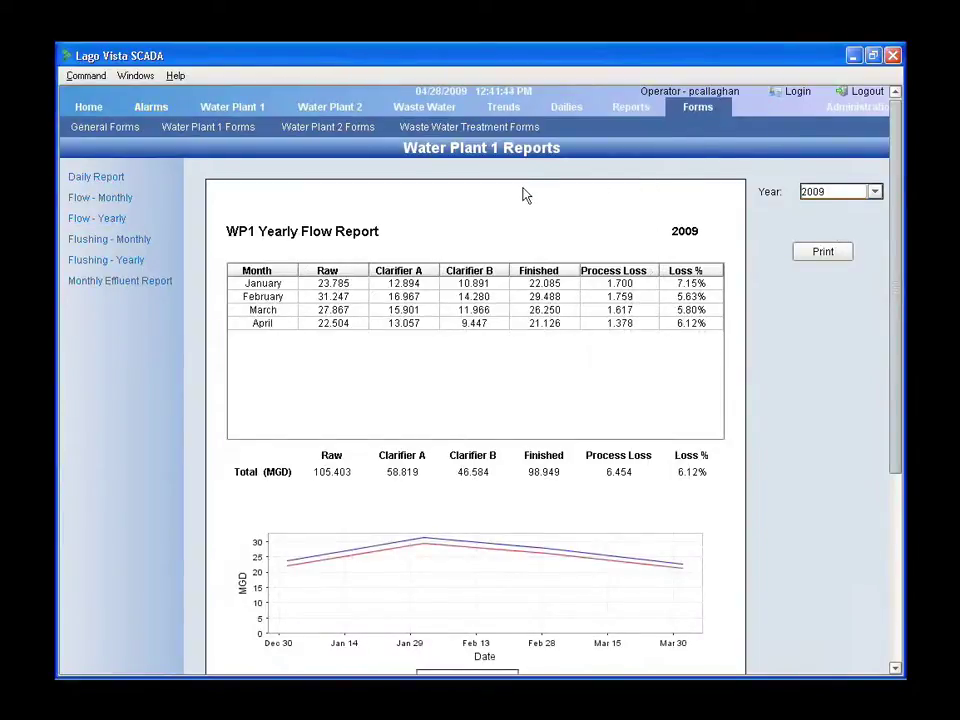
{"action": "left_click", "coordinate": [220, 131]}
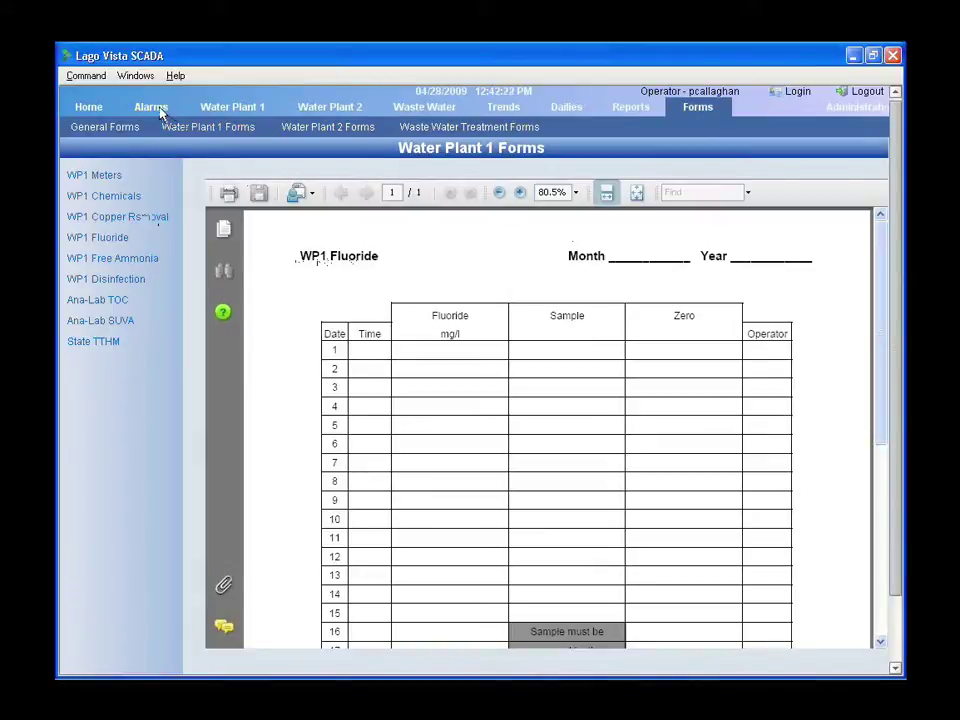
{"action": "left_click", "coordinate": [857, 107]}
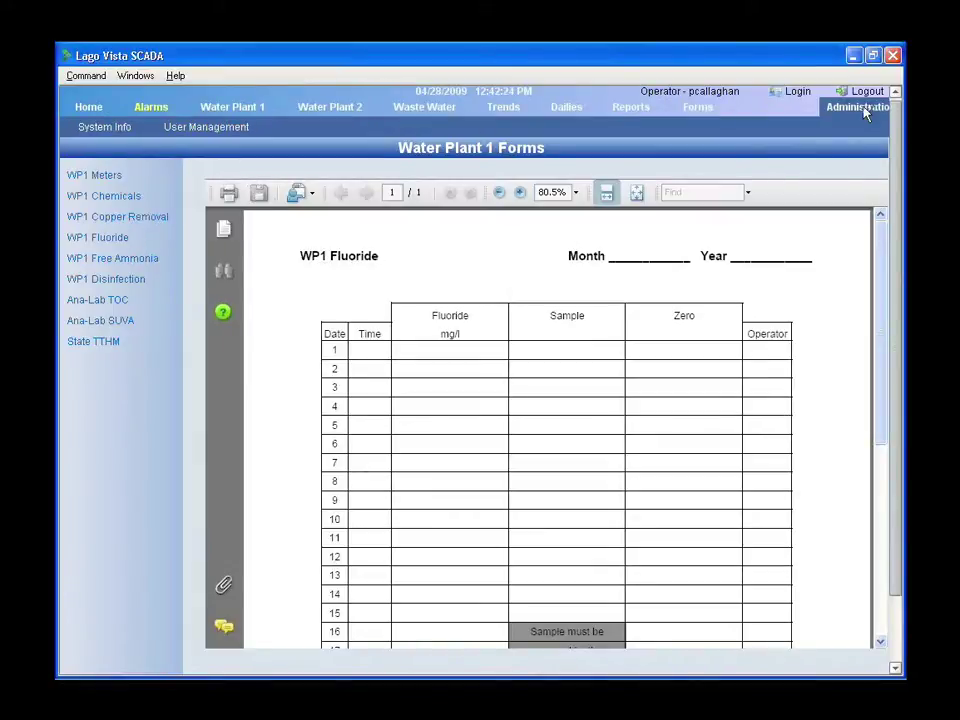
Open the Alarm Screen to review the list of alarms with their acknowledgement states
{"action": "left_click", "coordinate": [158, 107]}
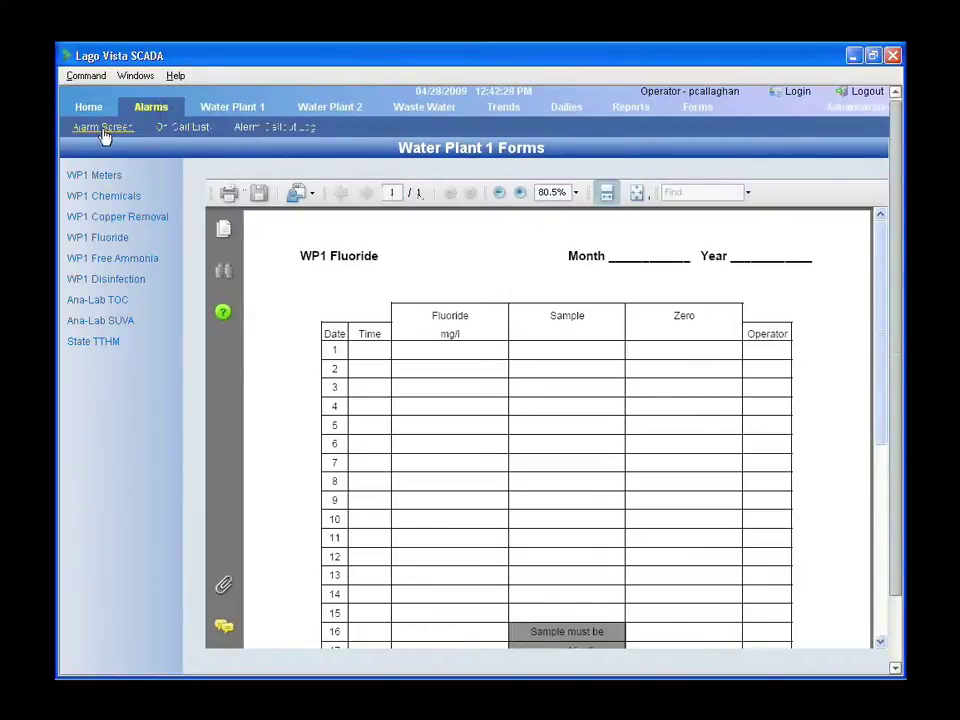
{"action": "left_click", "coordinate": [104, 130]}
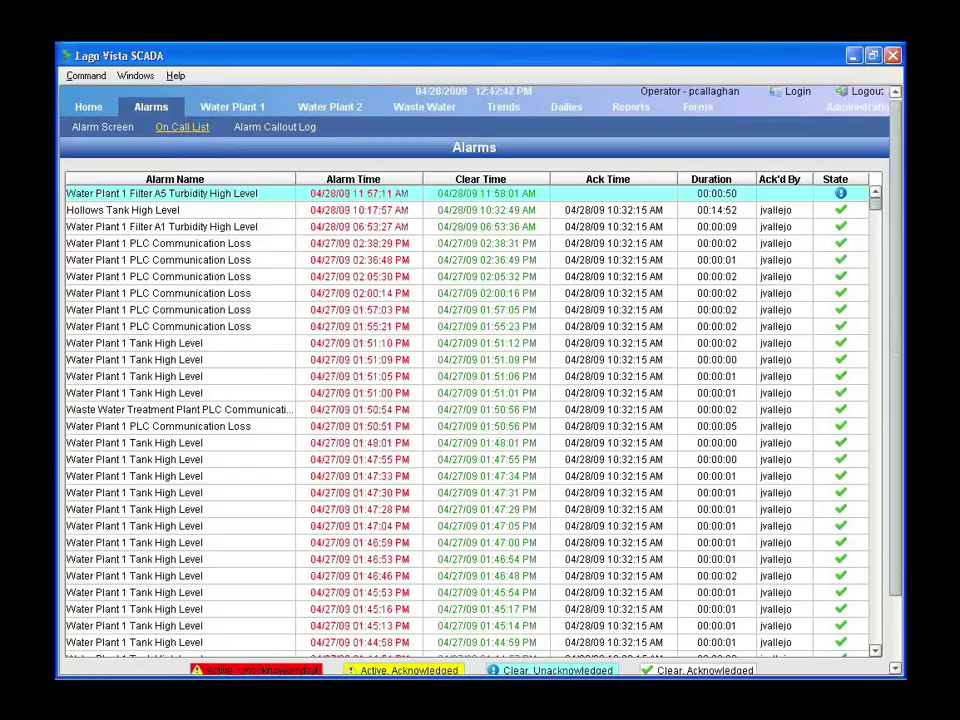
View the On Call List groups, close the list without saving, and open the Alarm Callout Log
{"action": "left_click", "coordinate": [195, 136]}
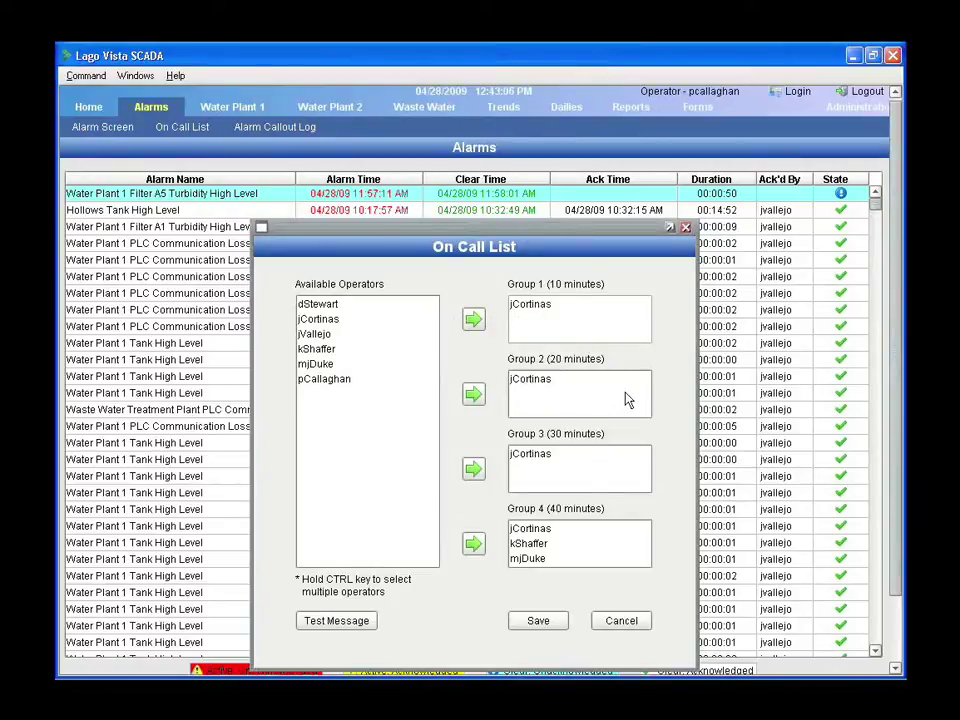
{"action": "left_click", "coordinate": [620, 621]}
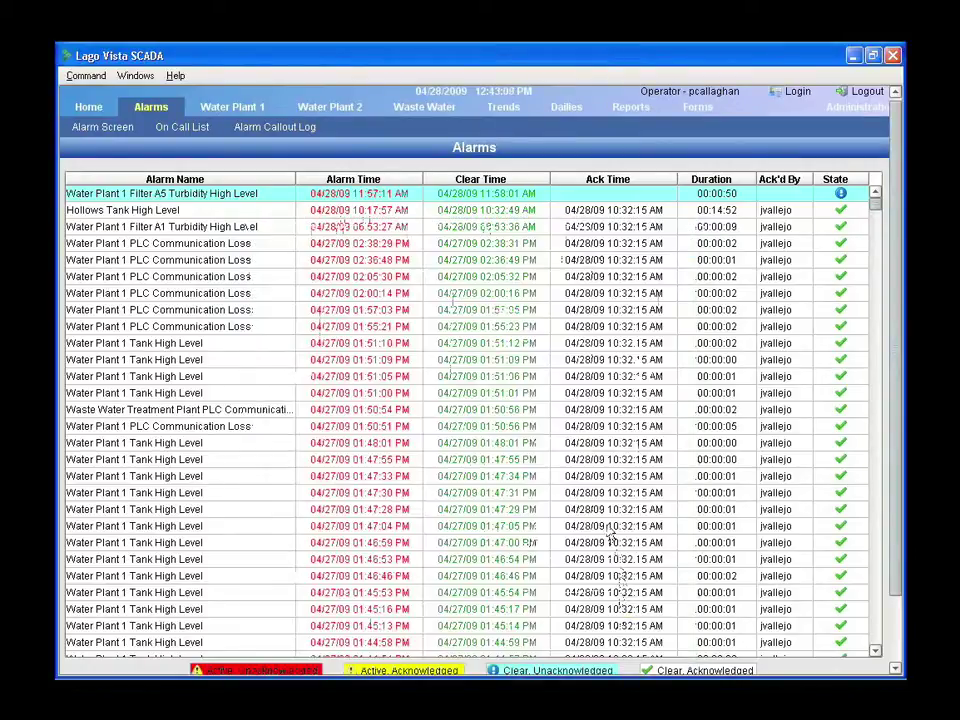
{"action": "left_click", "coordinate": [262, 131]}
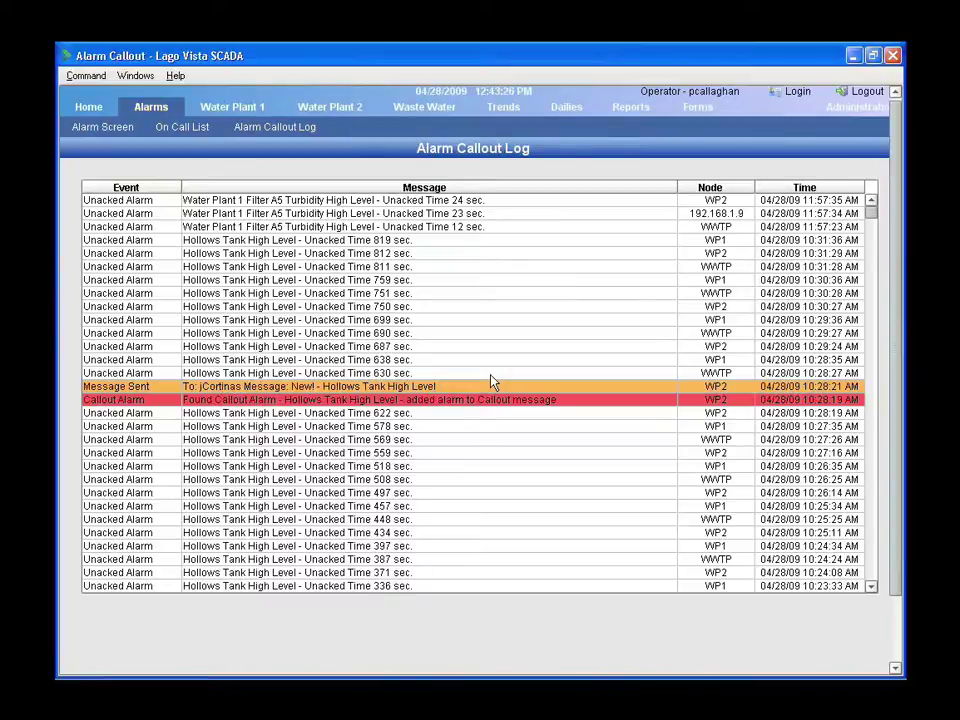
View the Water Plant 2 process screen, and open the Water Plant 2 Tank screen from the system overview
{"action": "left_click", "coordinate": [335, 108]}
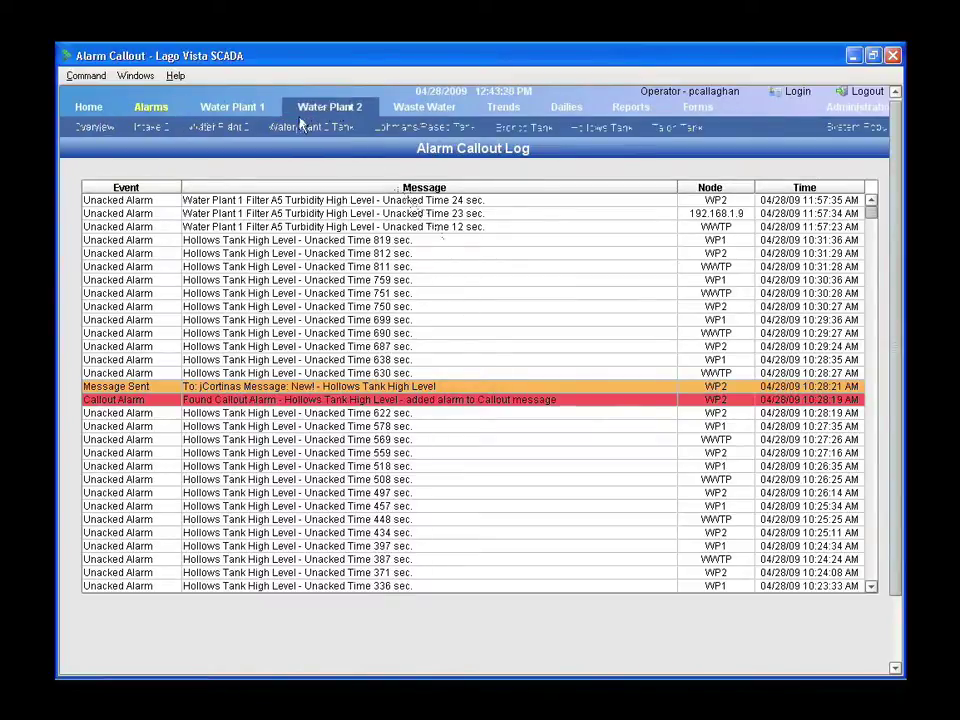
{"action": "left_click", "coordinate": [224, 130]}
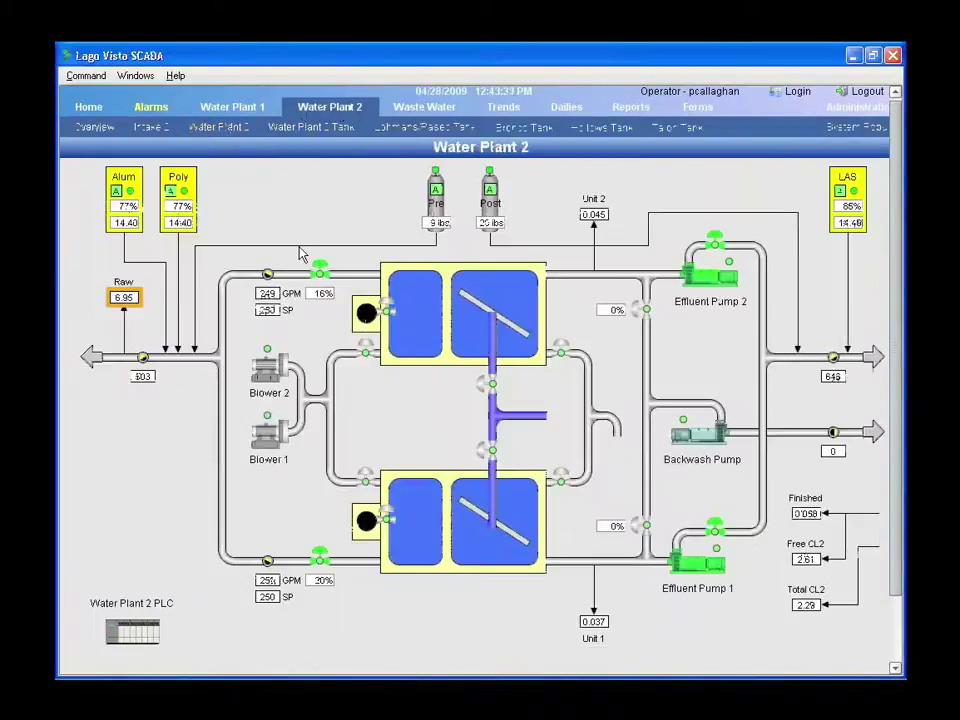
{"action": "left_click", "coordinate": [108, 130]}
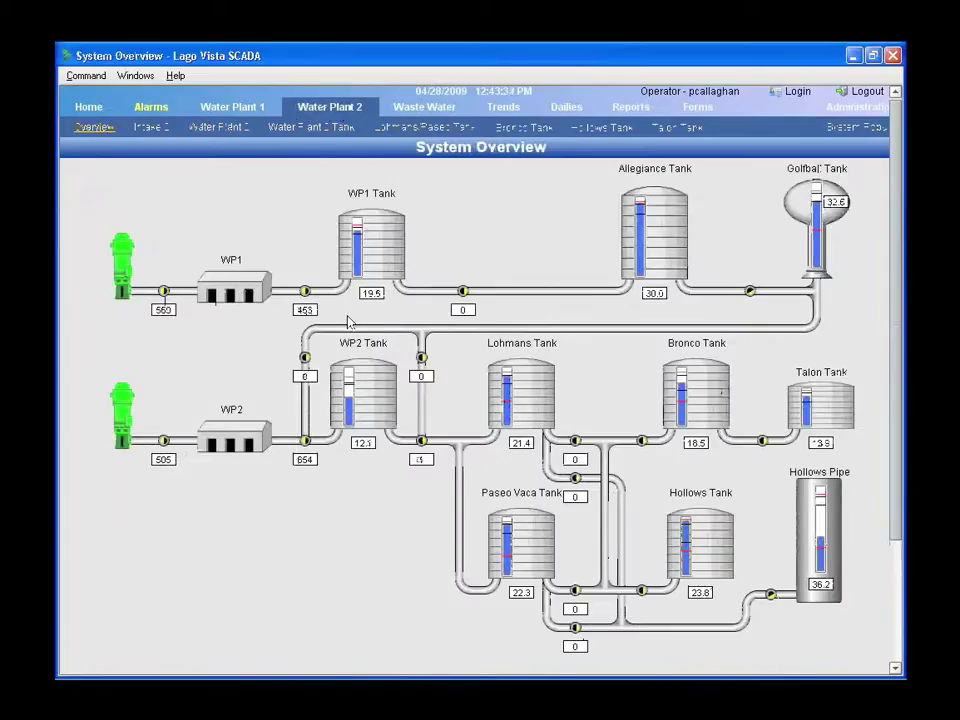
{"action": "left_click", "coordinate": [389, 415]}
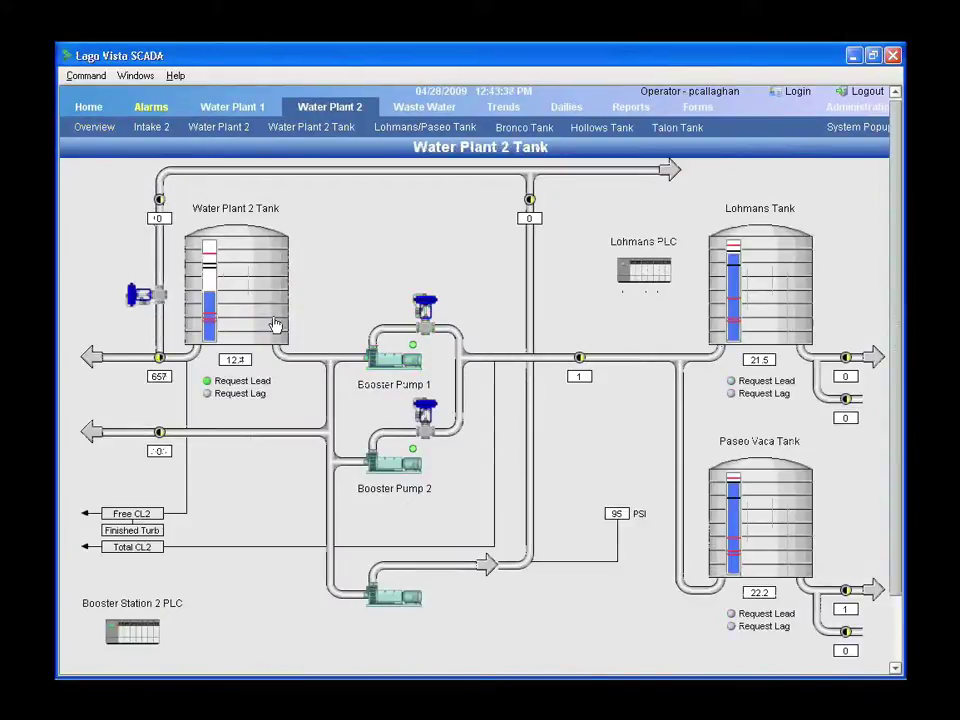
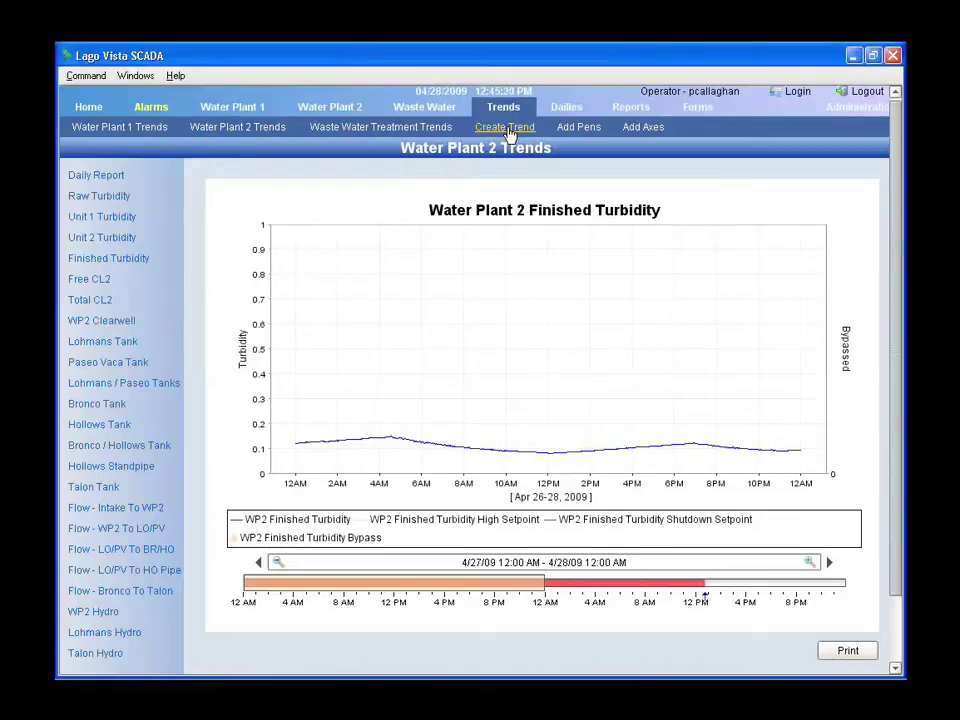
Open Create Trend, load the Water Plant 1 Free CL2 trend for editing, and browse its available pens
{"action": "left_click", "coordinate": [507, 128]}
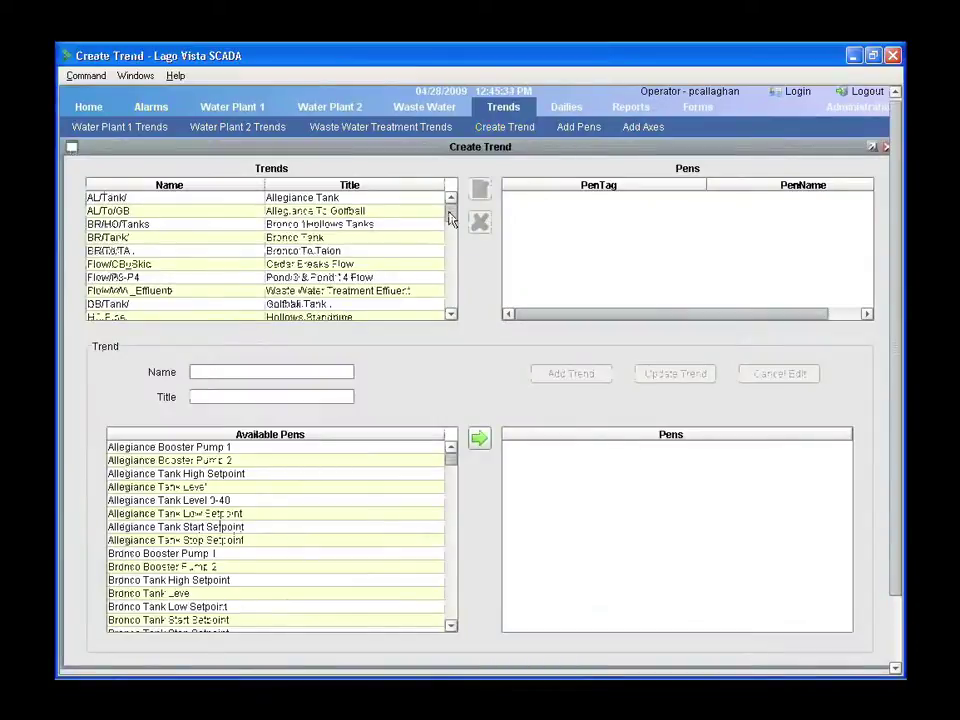
{"action": "left_click_drag", "start_coordinate": [449, 219], "coordinate": [450, 257]}
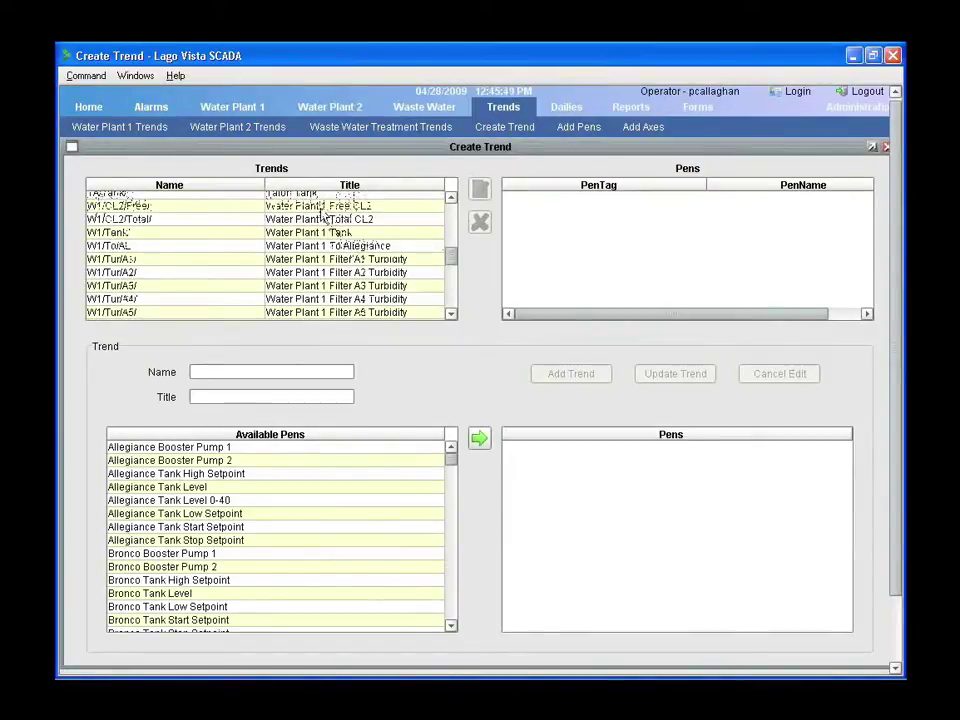
{"action": "left_click", "coordinate": [318, 206]}
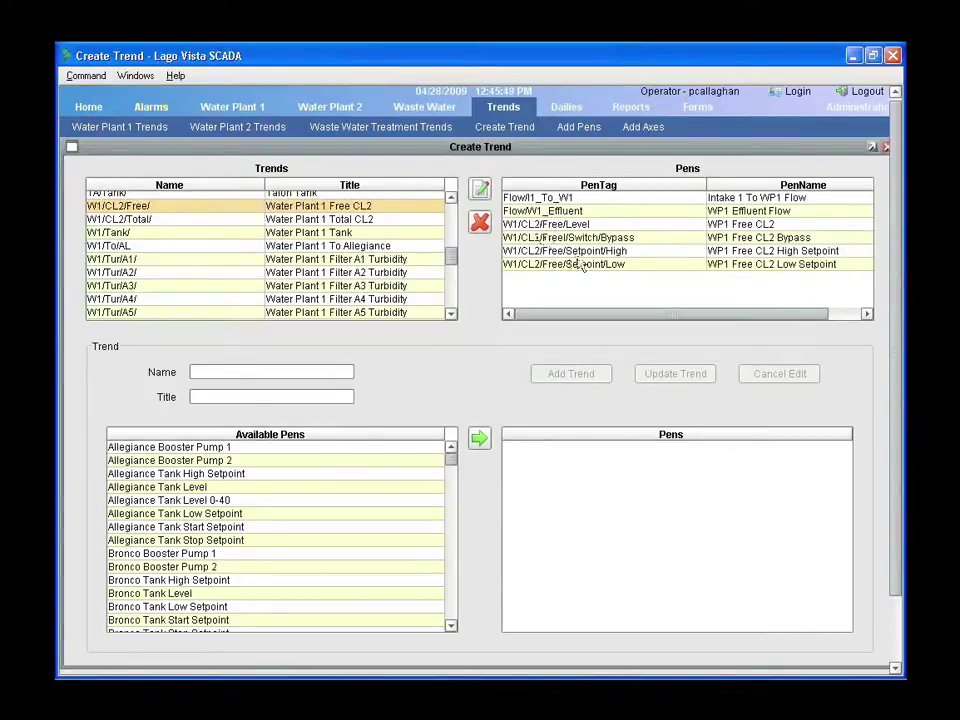
{"action": "left_click", "coordinate": [480, 188]}
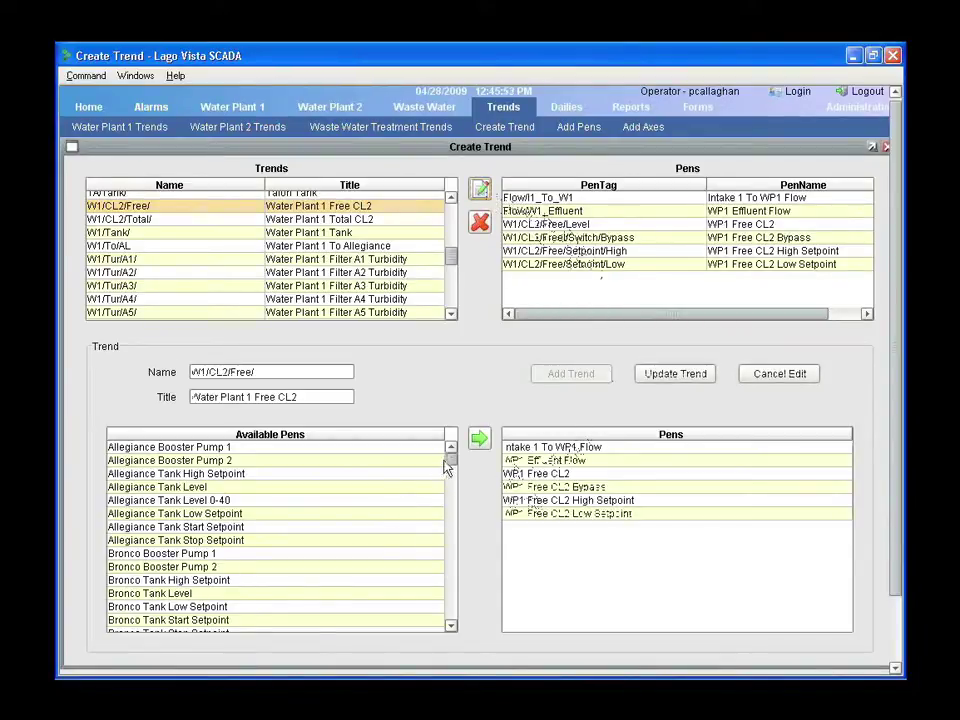
{"action": "left_click_drag", "start_coordinate": [450, 467], "coordinate": [450, 508]}
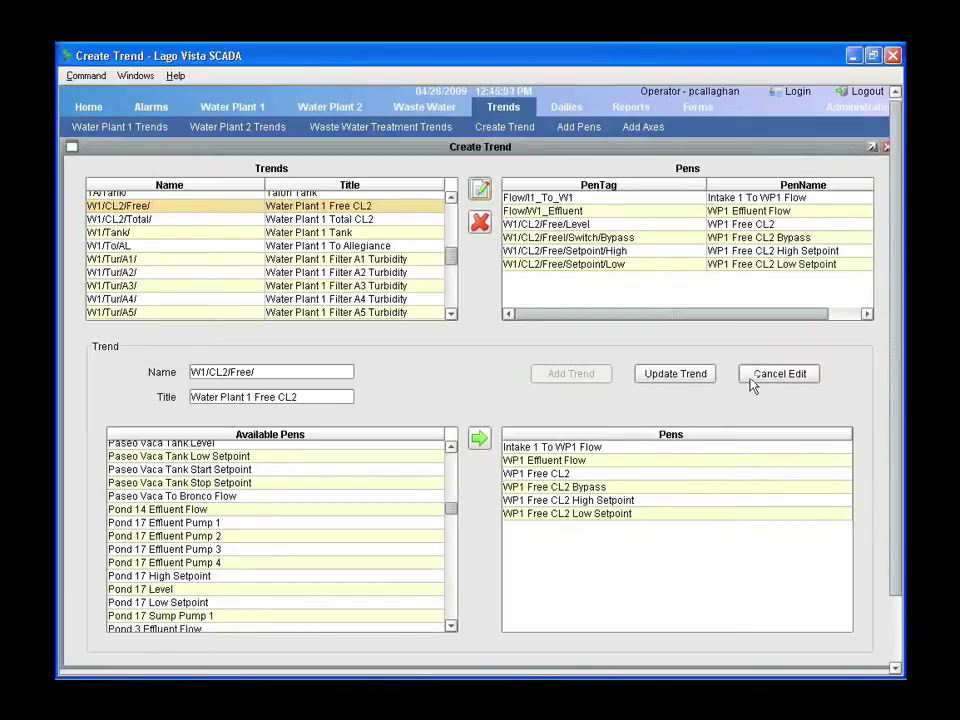
Leave the trend editor and return to the Water Plant 2 Tank screen
{"action": "mouse_move", "coordinate": [330, 106]}
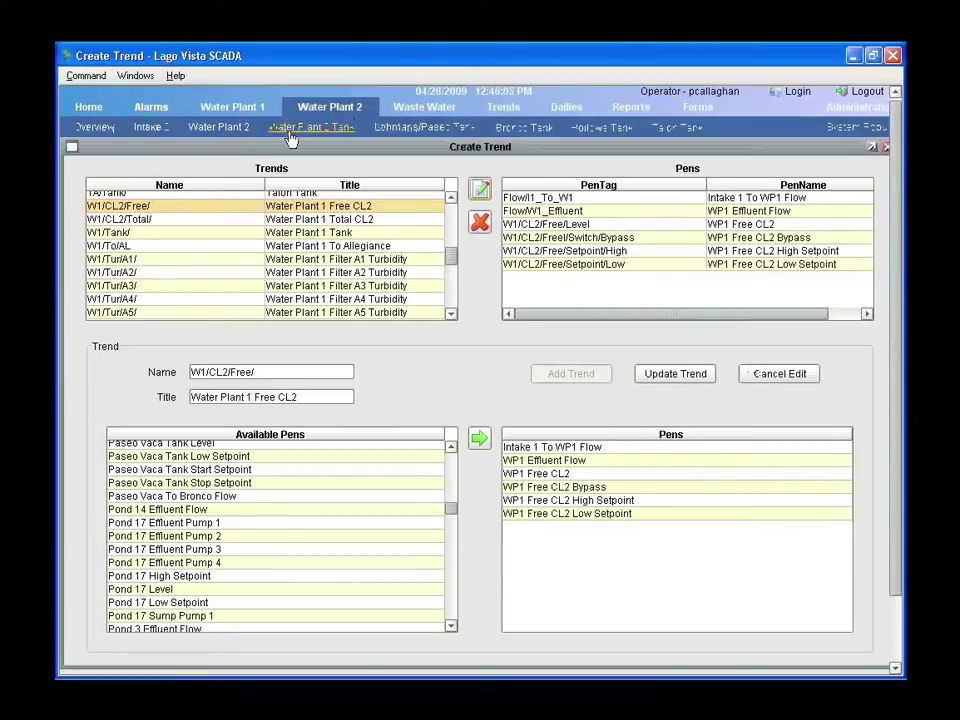
{"action": "left_click", "coordinate": [290, 134]}
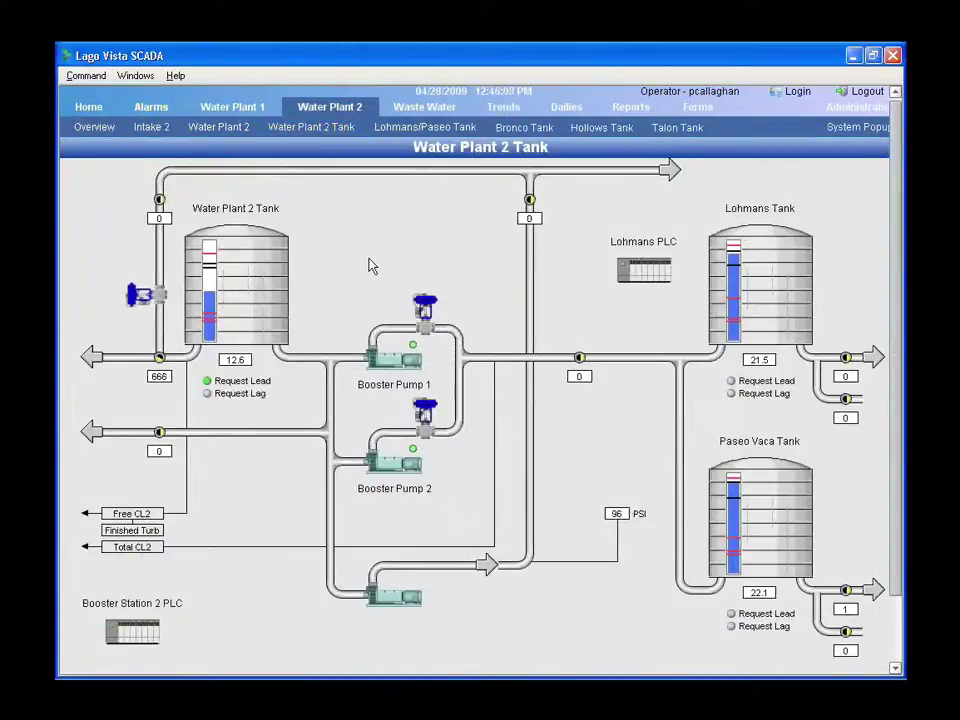